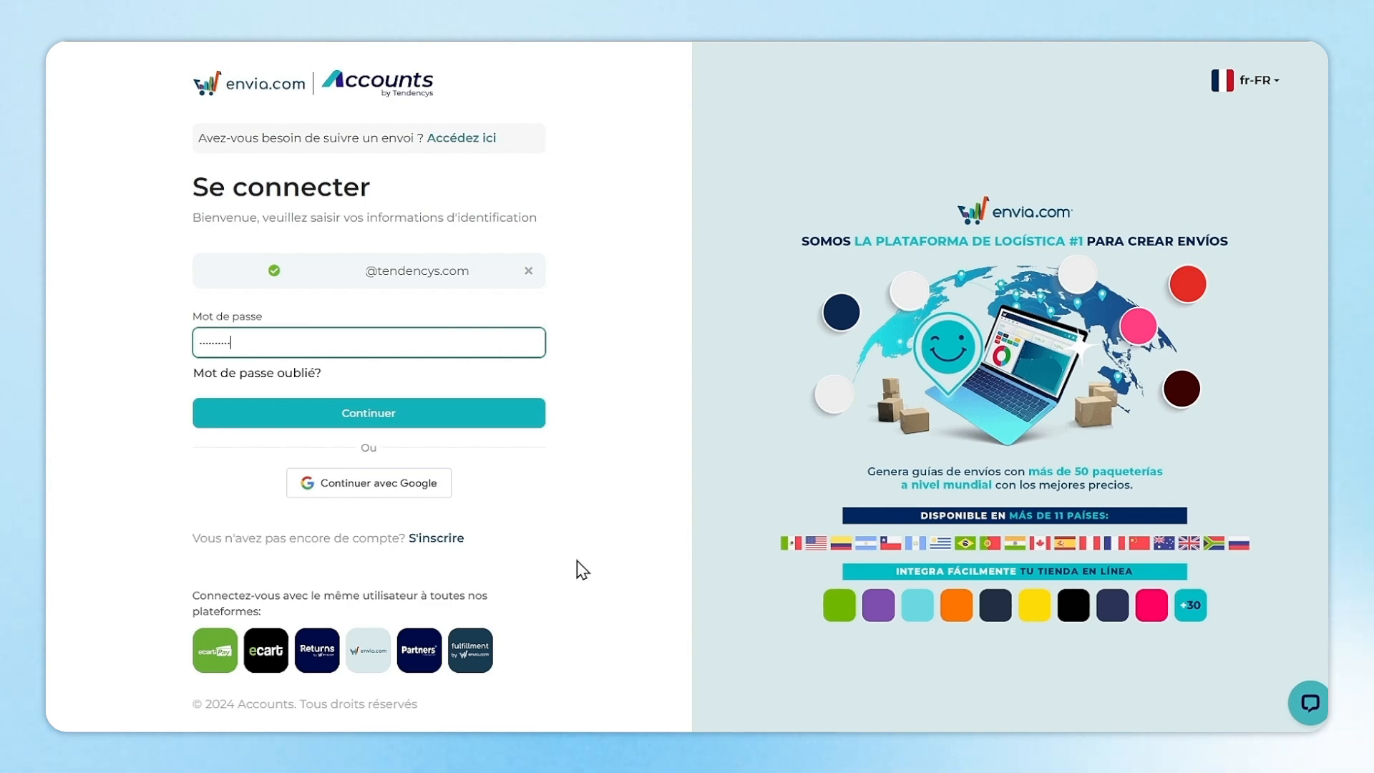
Sign in to envia.com and open Ecommerce Pro's Connecter la Boutique page.
click(417, 415)
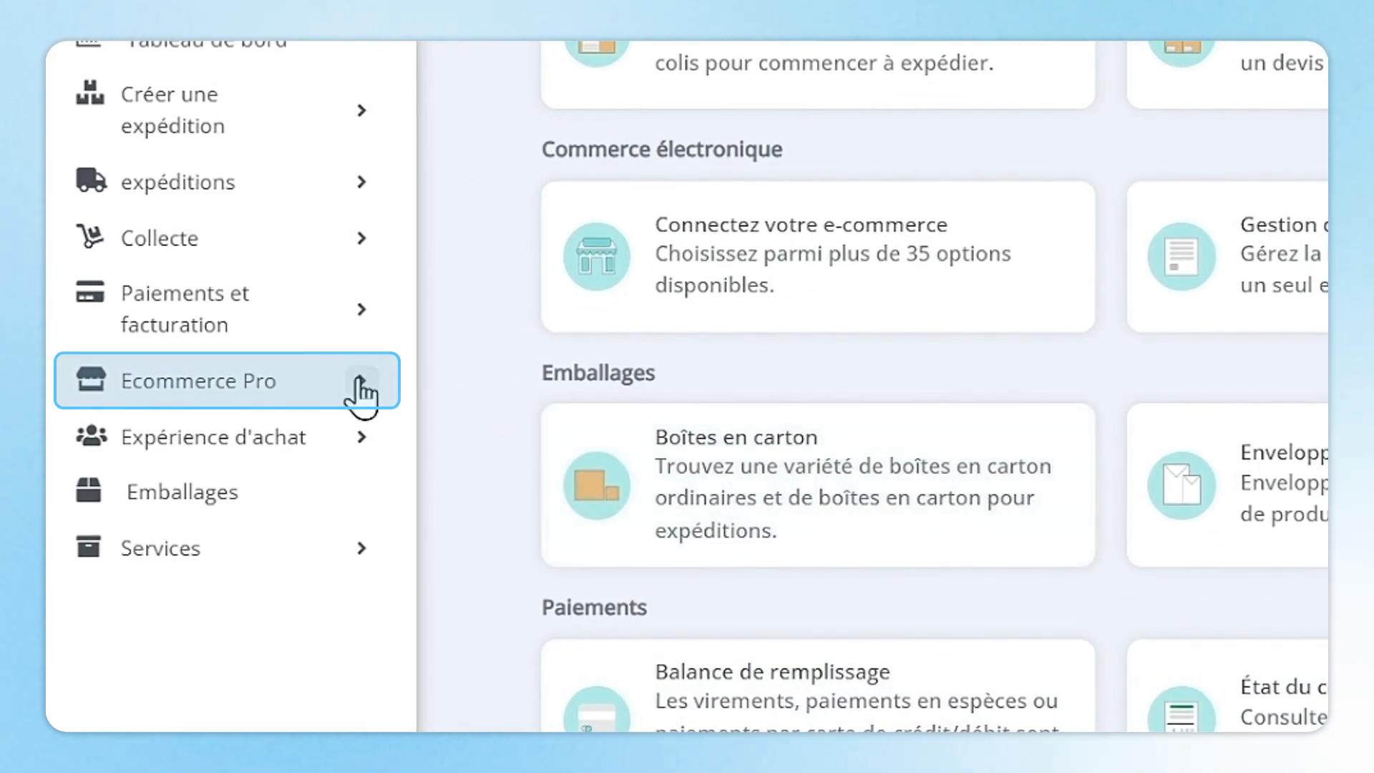
click(373, 383)
click(332, 645)
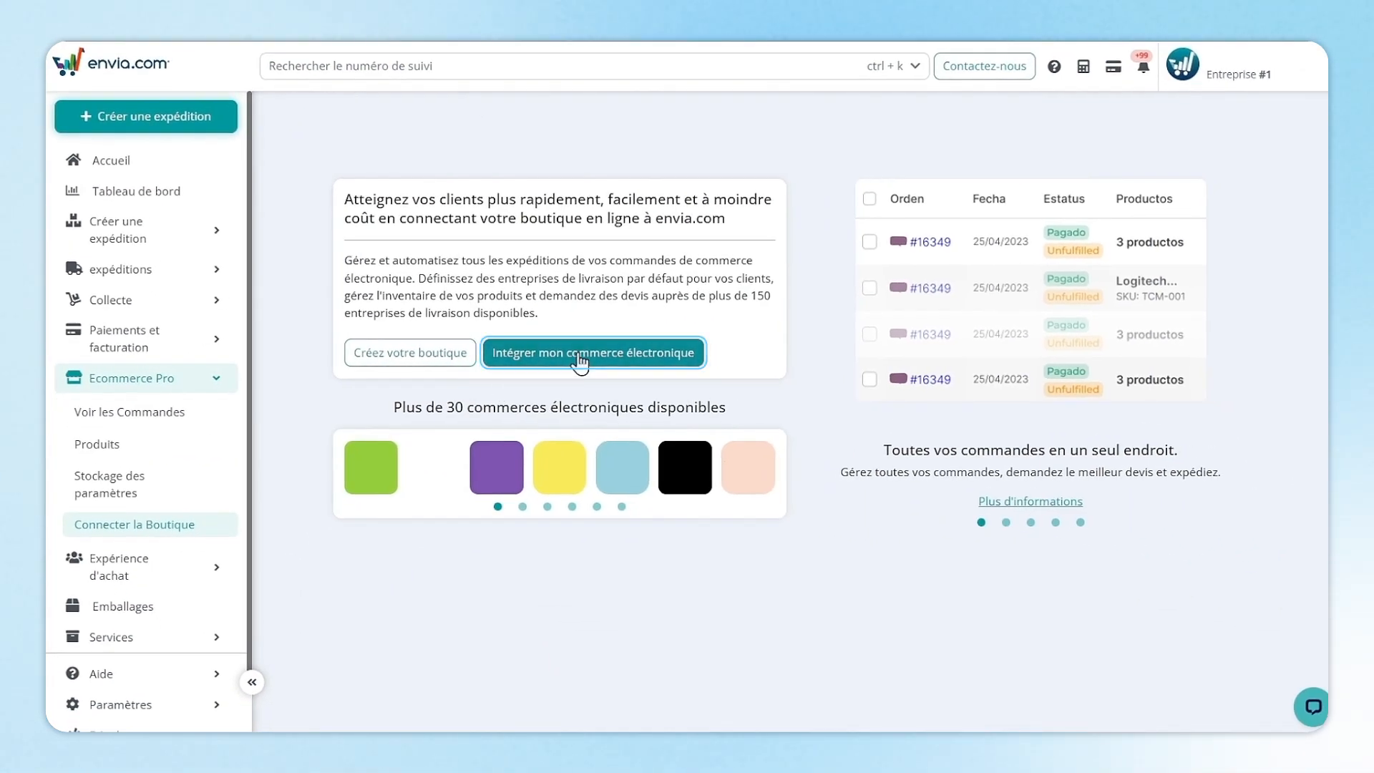
Start an e-commerce integration with Shopify as the store platform.
click(579, 354)
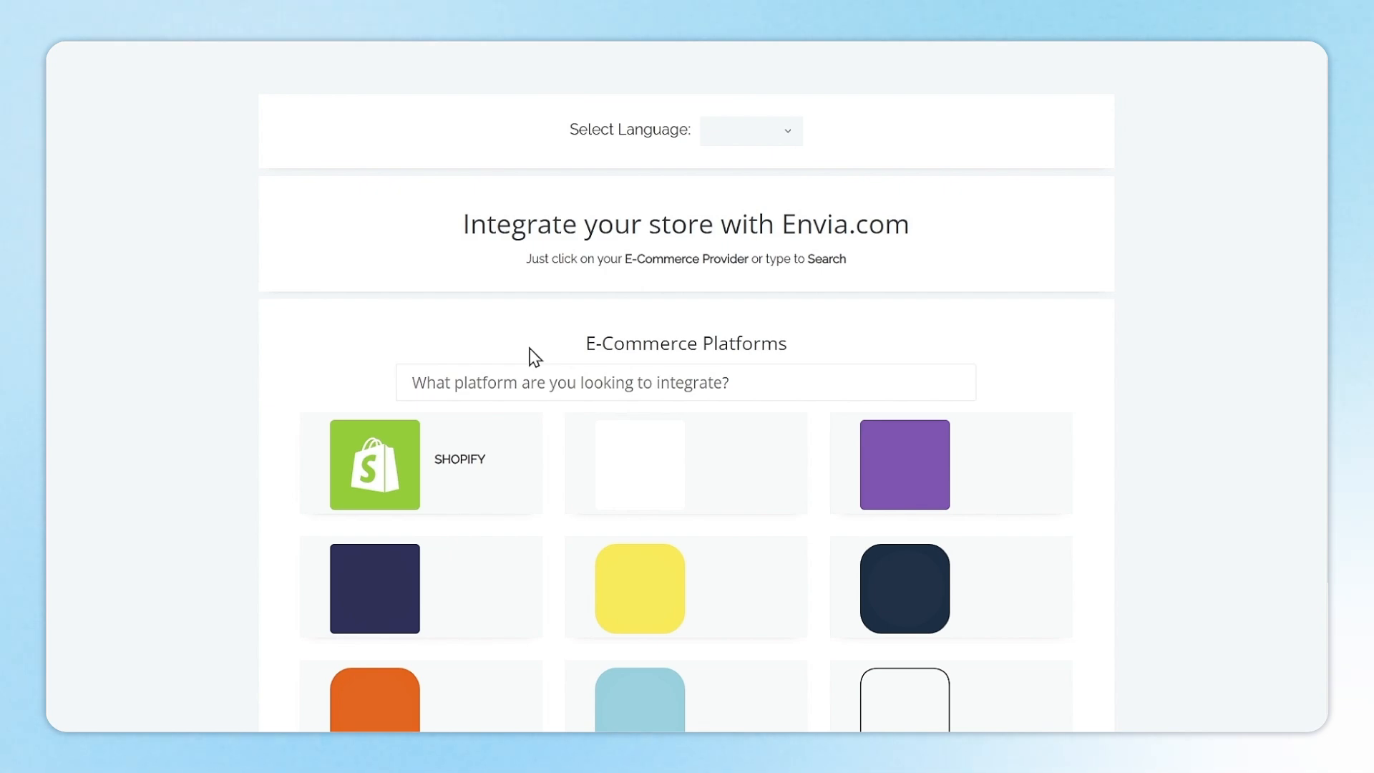
click(505, 463)
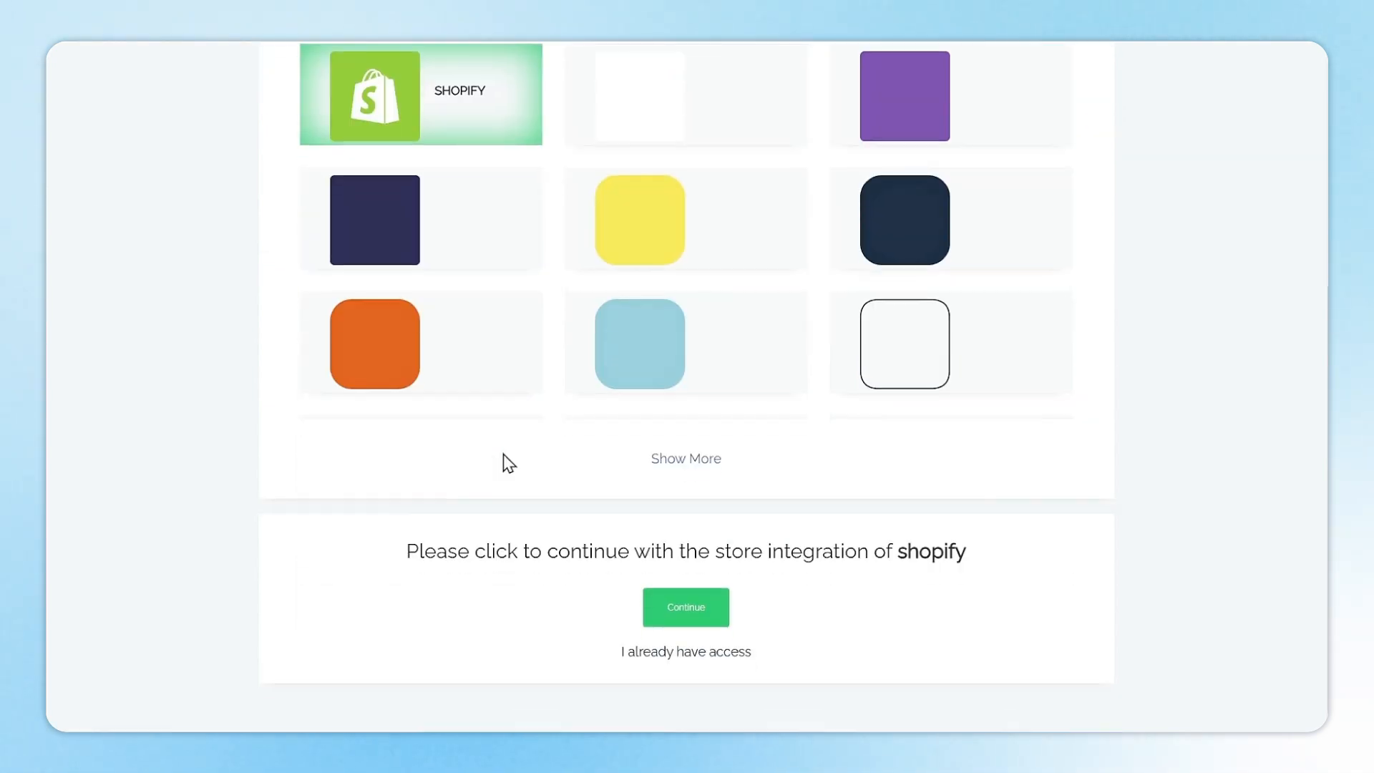
click(686, 611)
Install the Envia Shipping and Fulfillment app, confirm the active session, and reach its store settings.
click(360, 459)
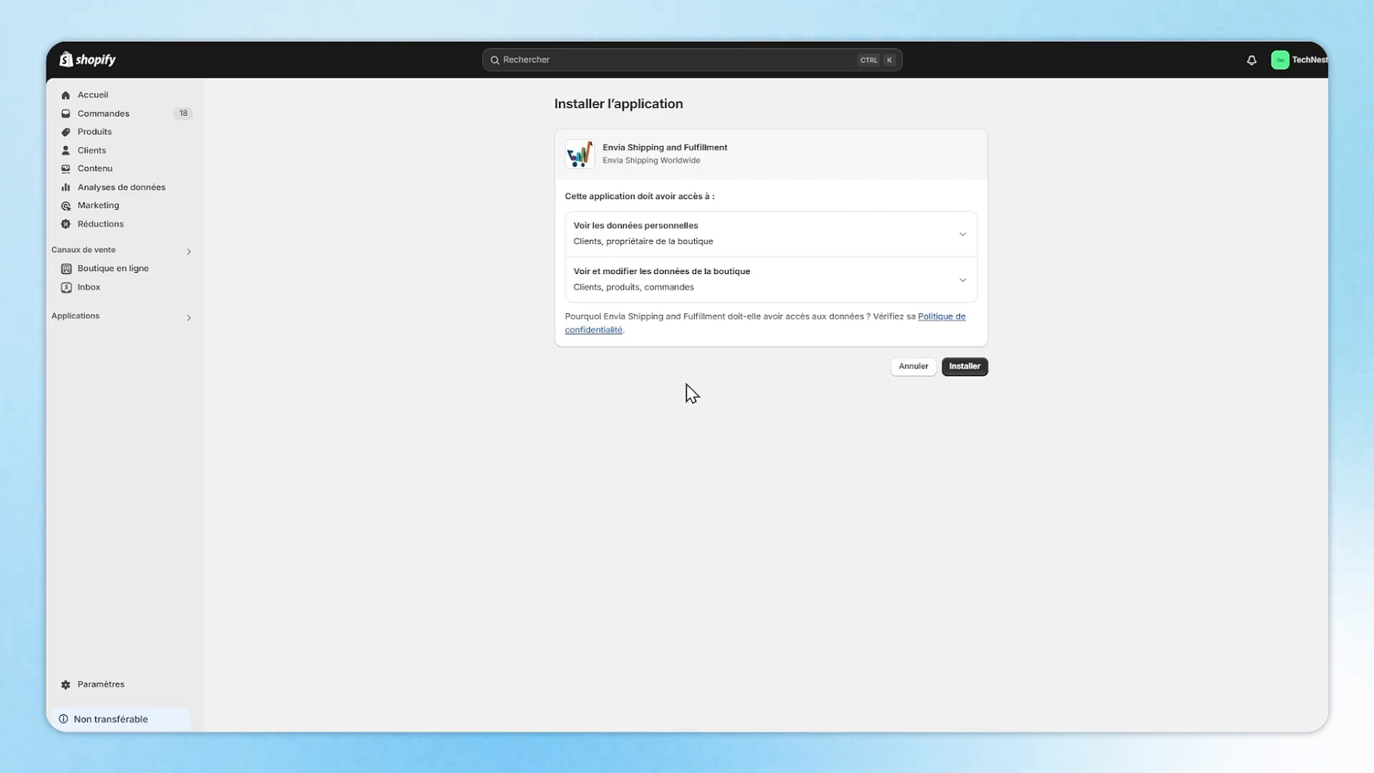
click(970, 372)
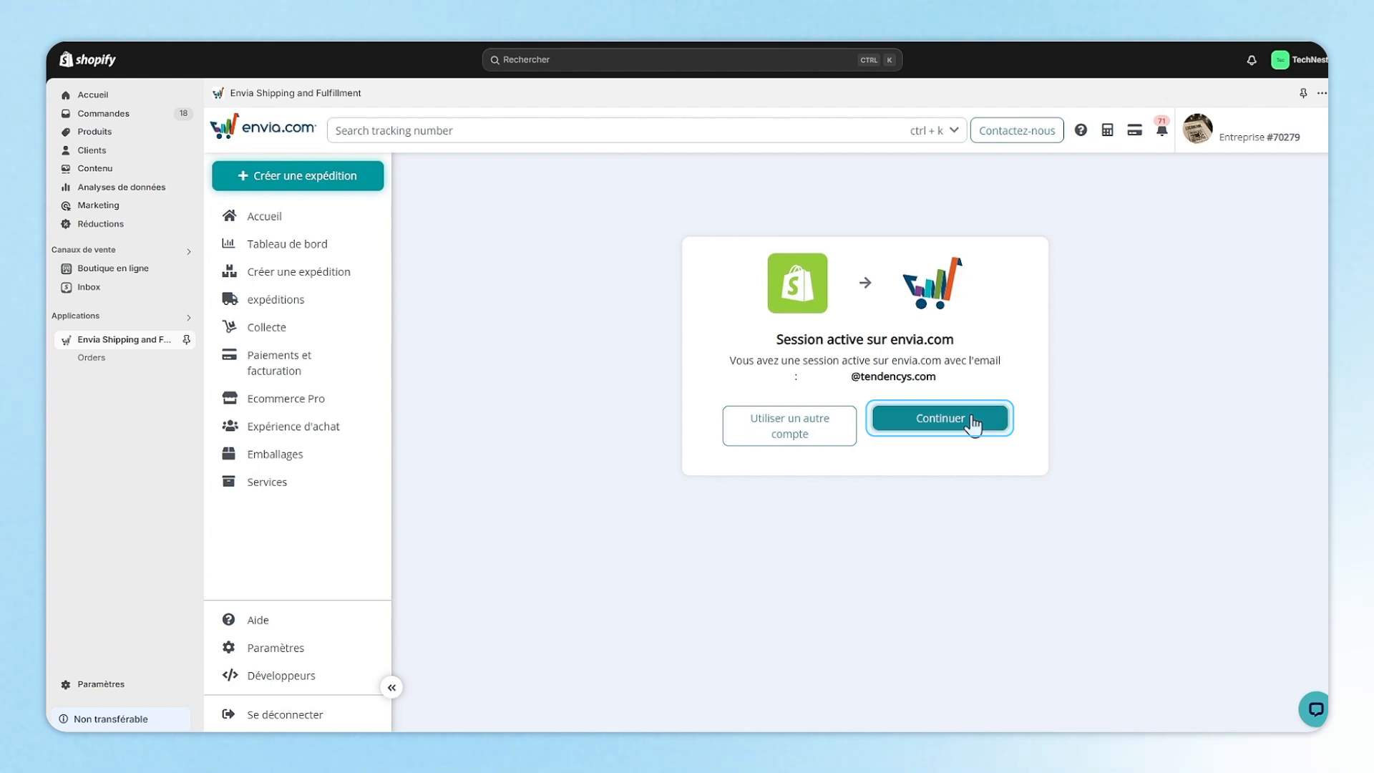
click(973, 422)
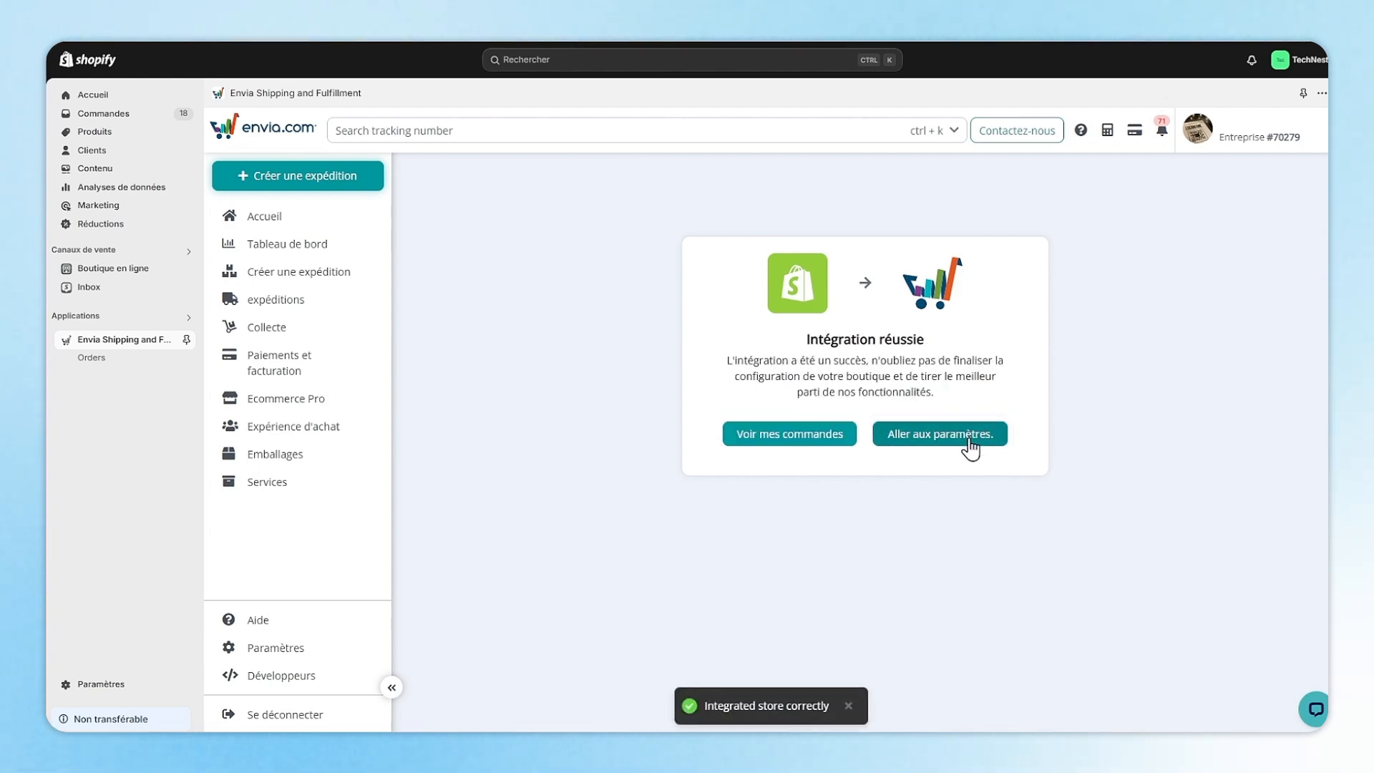
click(970, 444)
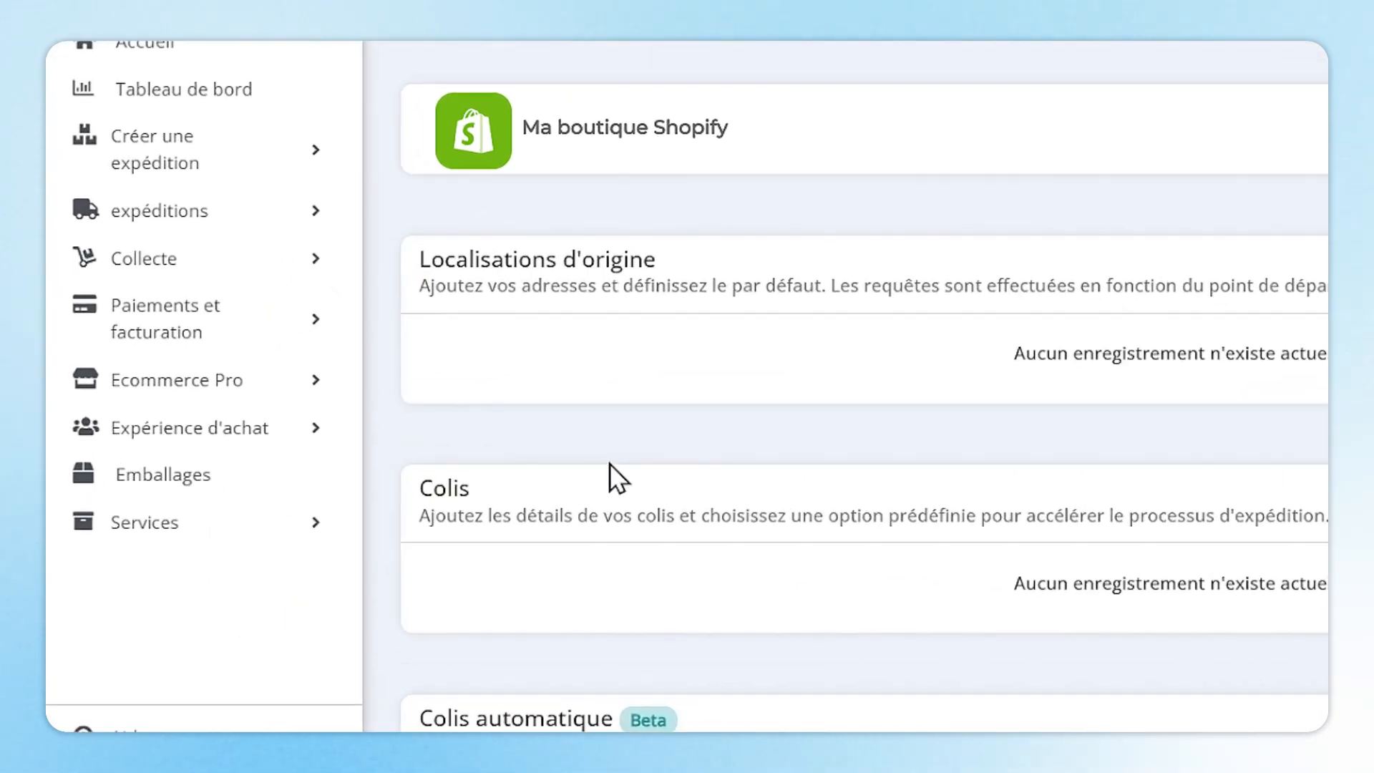
Synchronise the connected store's products into the Ecommerce Pro Produits list.
click(372, 403)
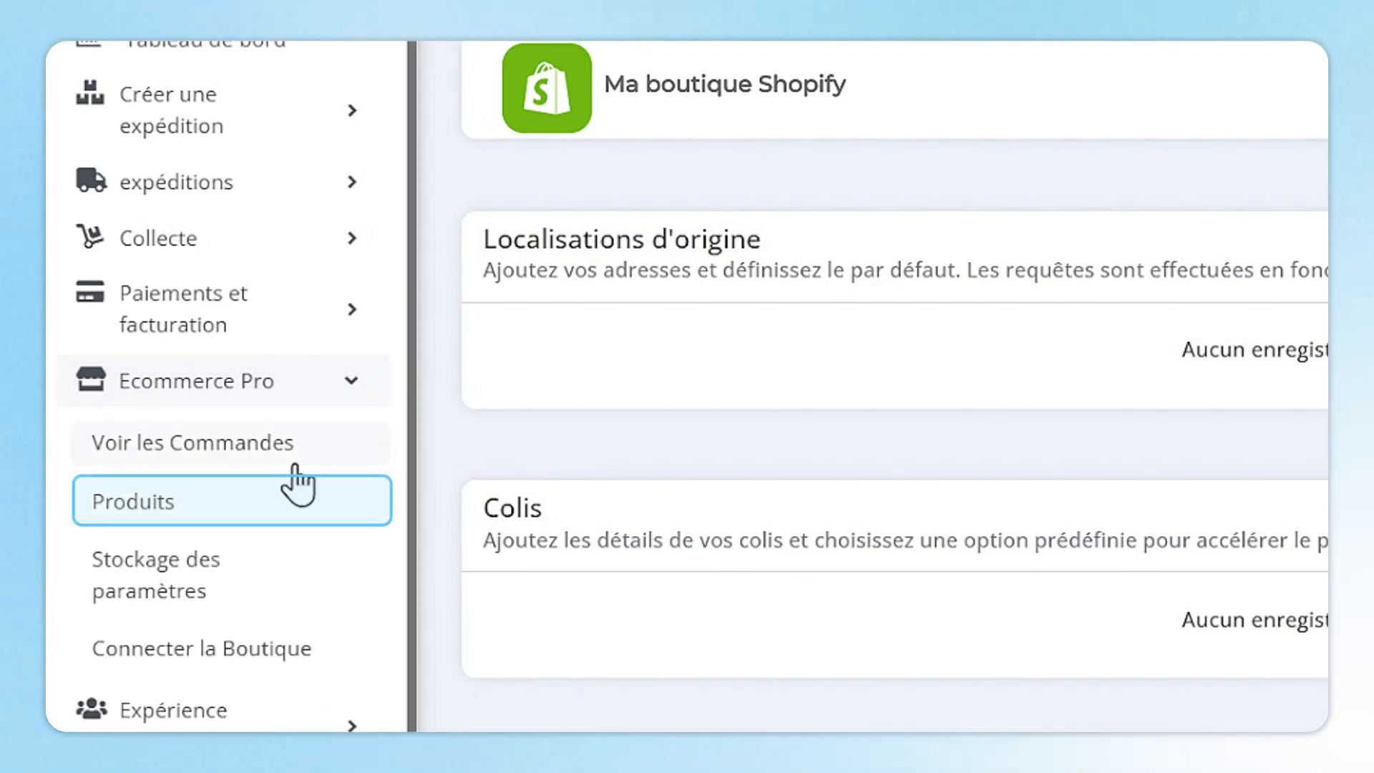
click(276, 515)
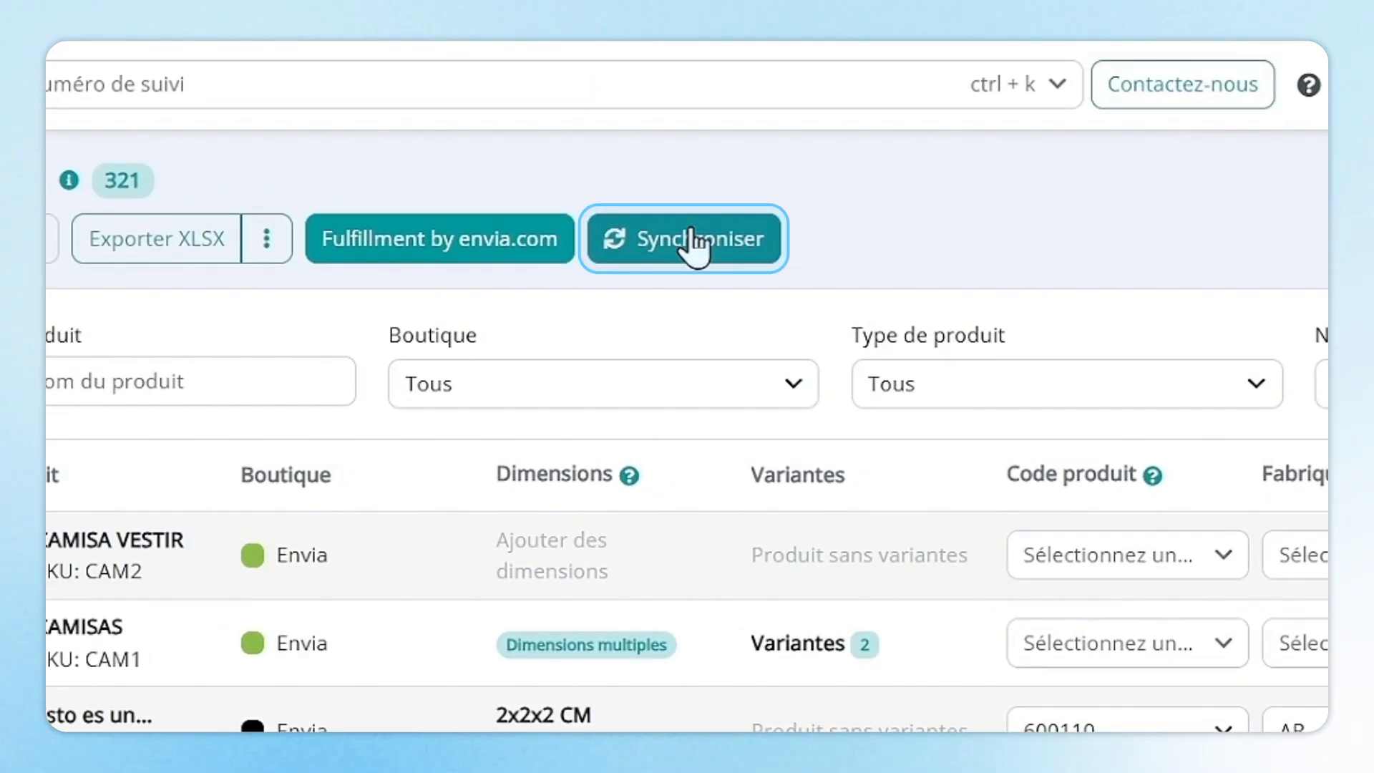
click(792, 130)
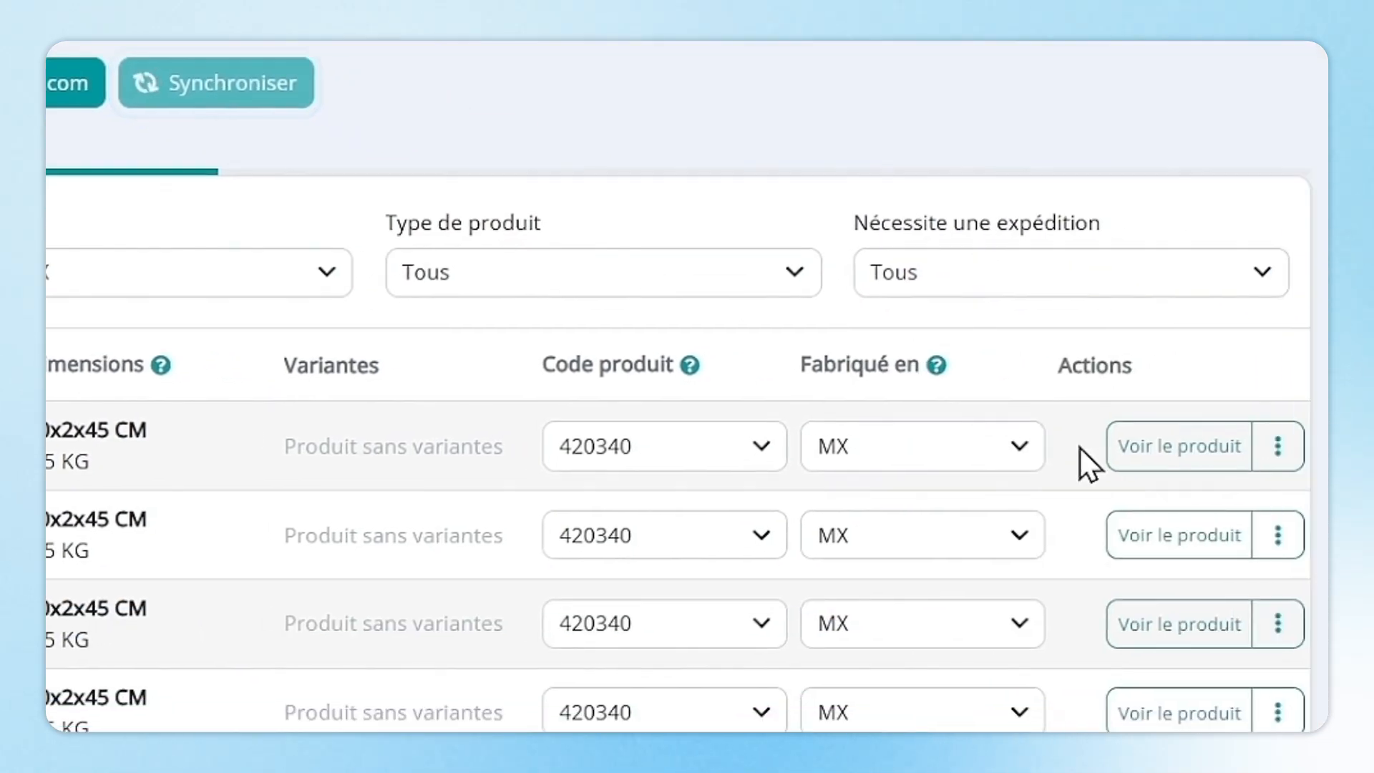
Save the Bolsa brillo oscuro product details (30x2x45 CM, 0.5 KG).
click(1142, 442)
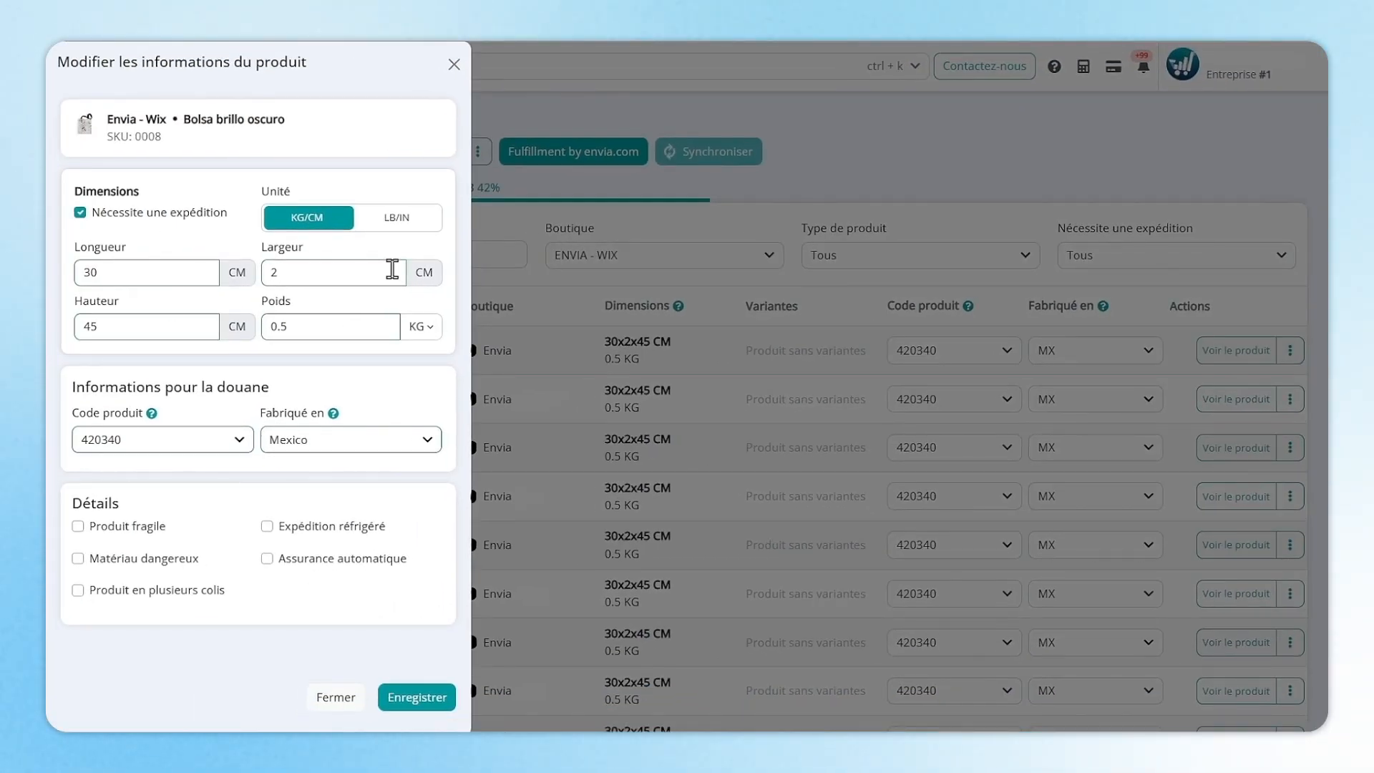
click(417, 697)
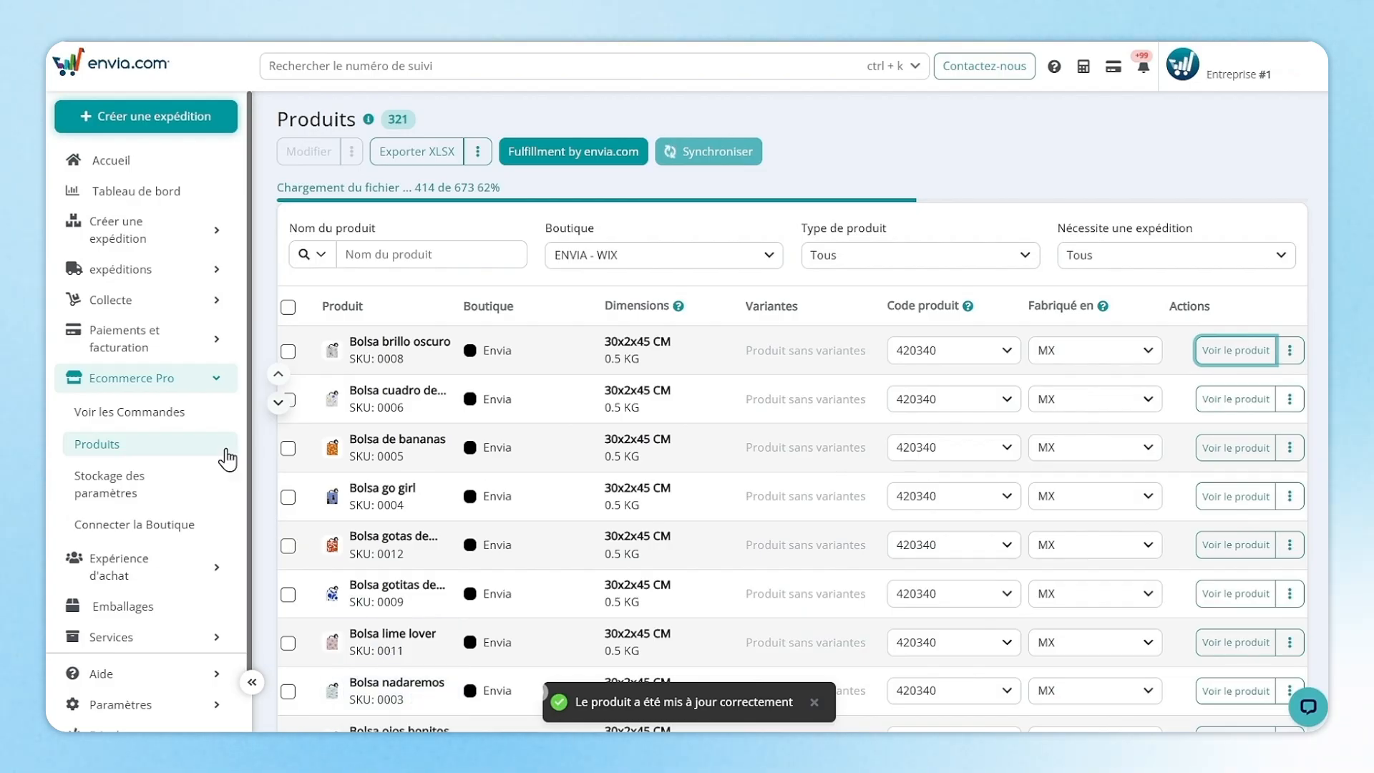
click(216, 379)
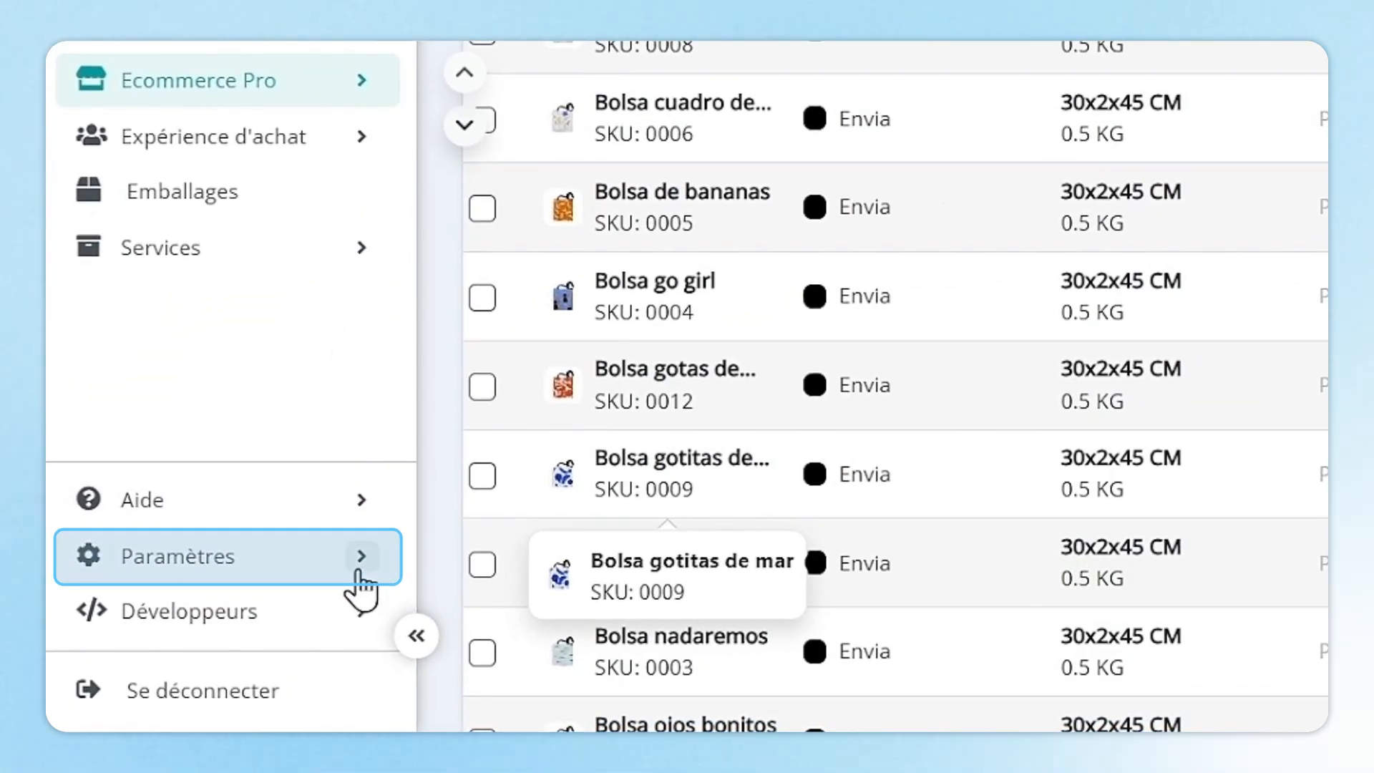
Review the Format d'impression et transporteurs page listing 19 carriers and their print types.
click(361, 556)
scroll(358, 585, down, 3)
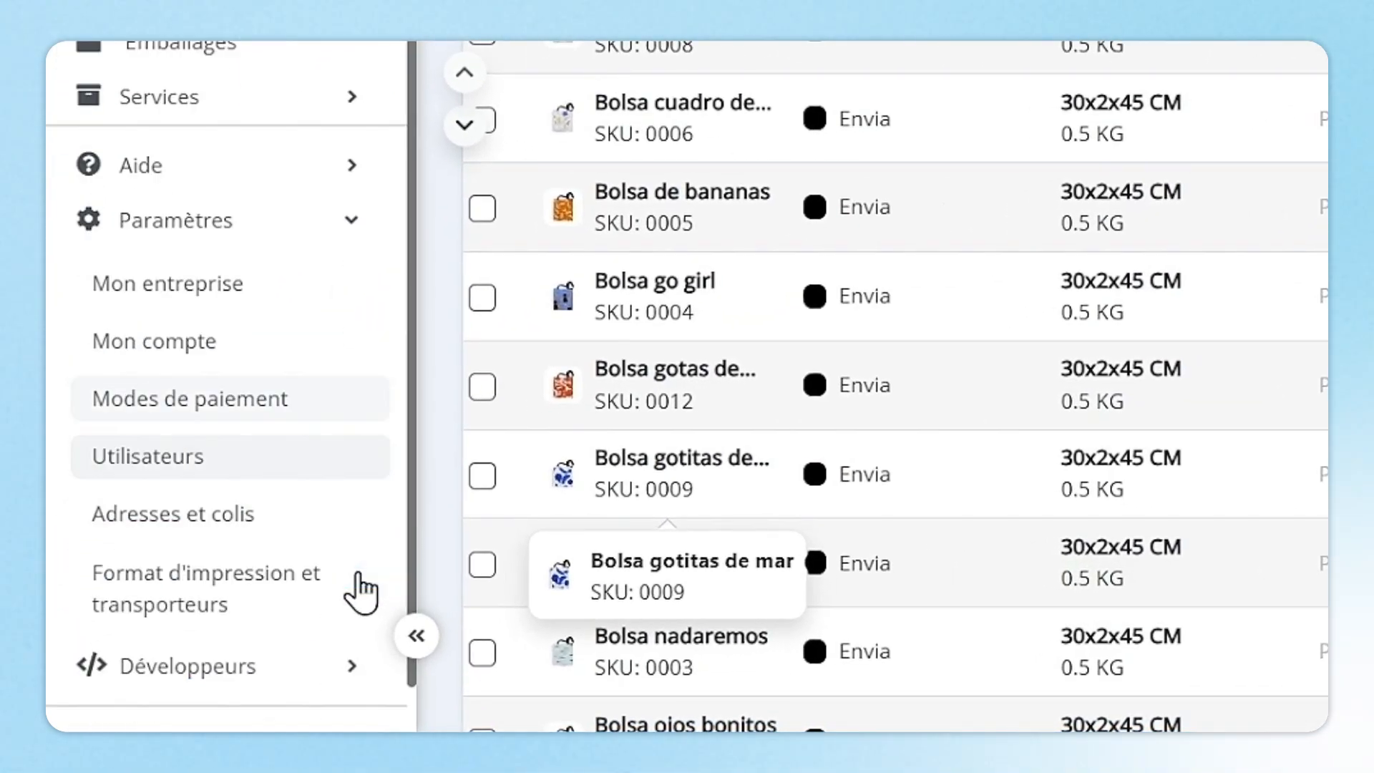
click(334, 548)
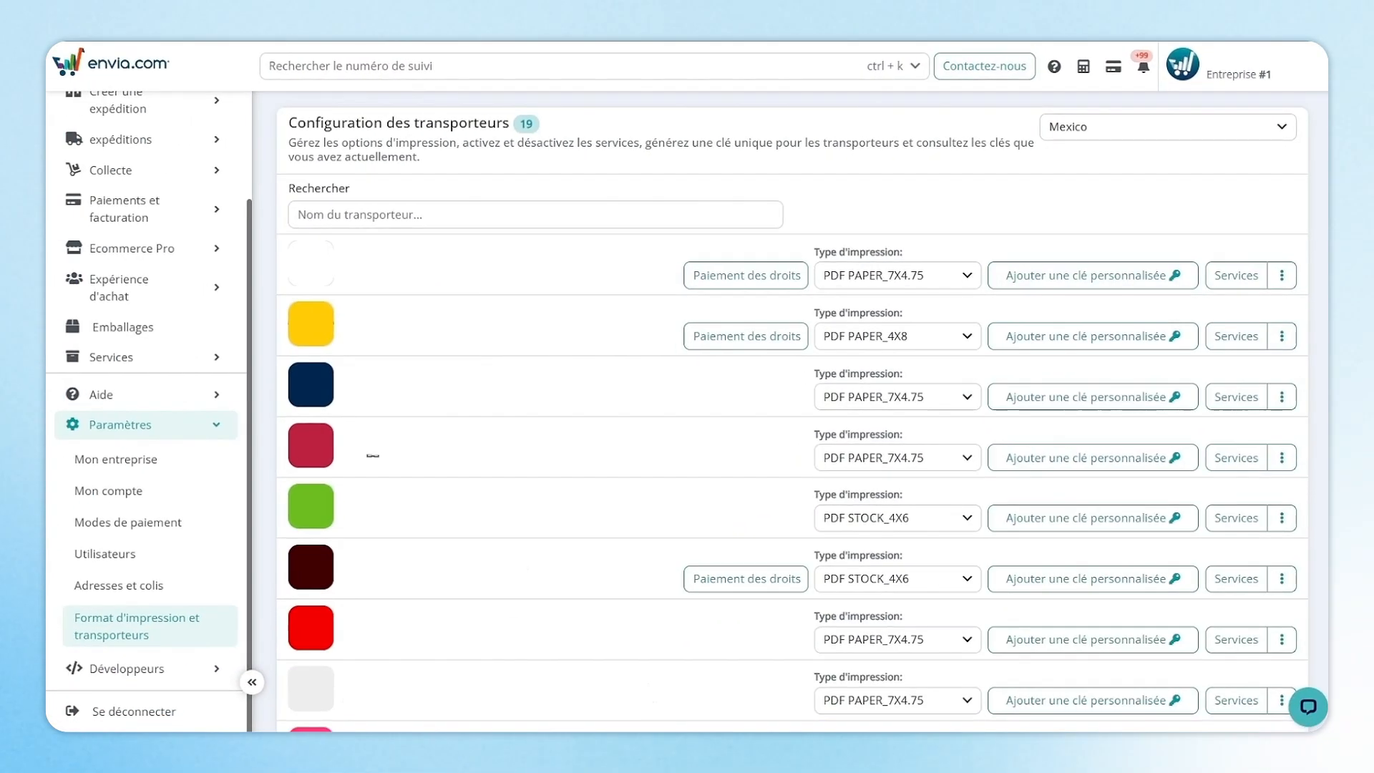
Go to the Stockage des paramètres page under Ecommerce Pro.
click(222, 429)
click(221, 376)
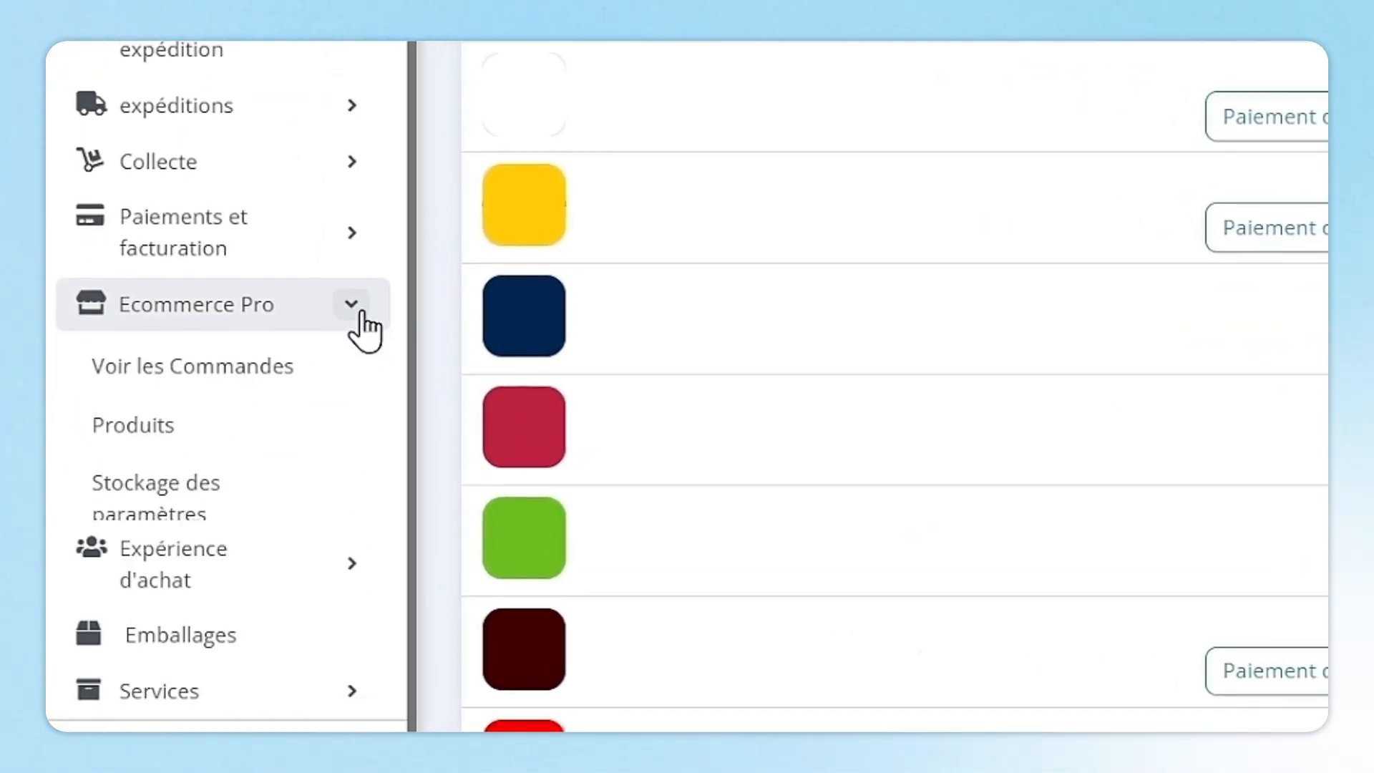
click(307, 499)
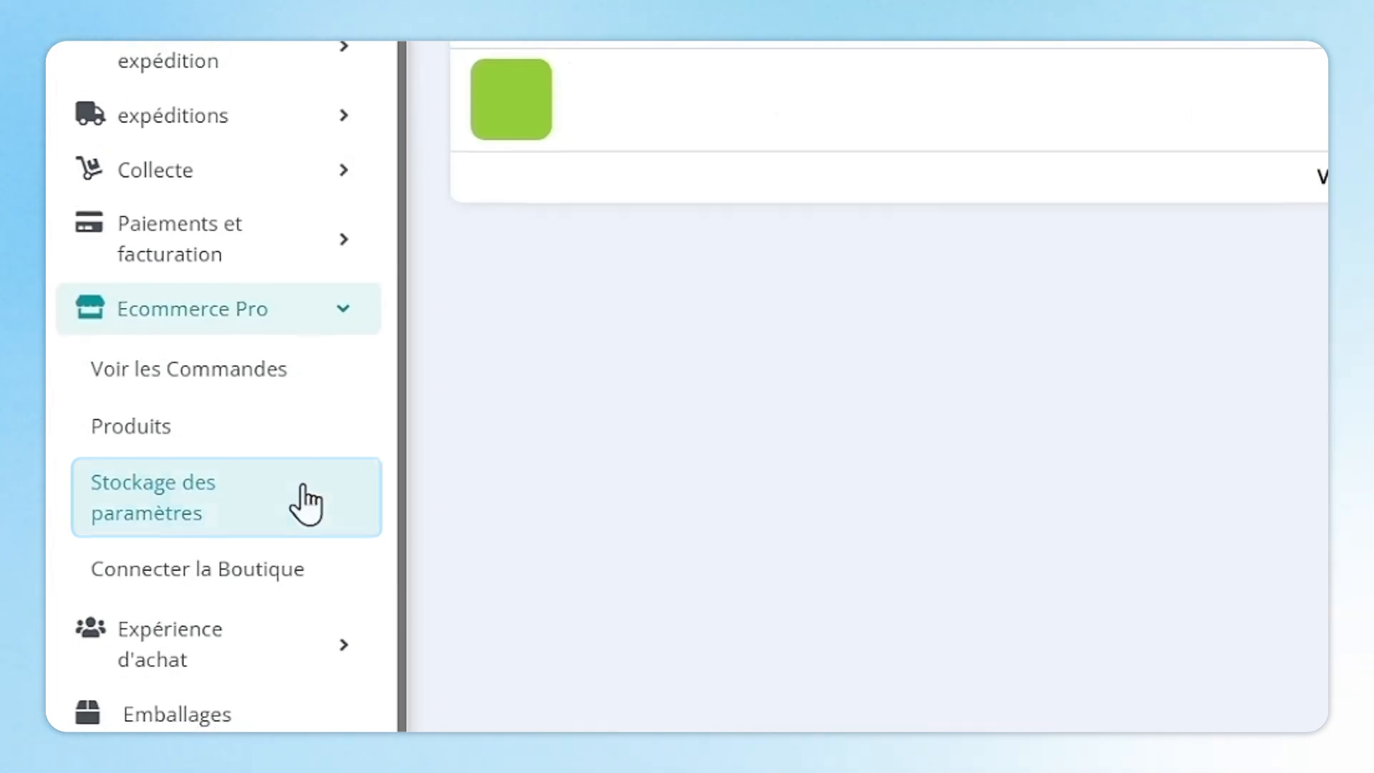
Save an origin address for Ma boutique Shopify with the sender's name and street number 1808.
click(915, 183)
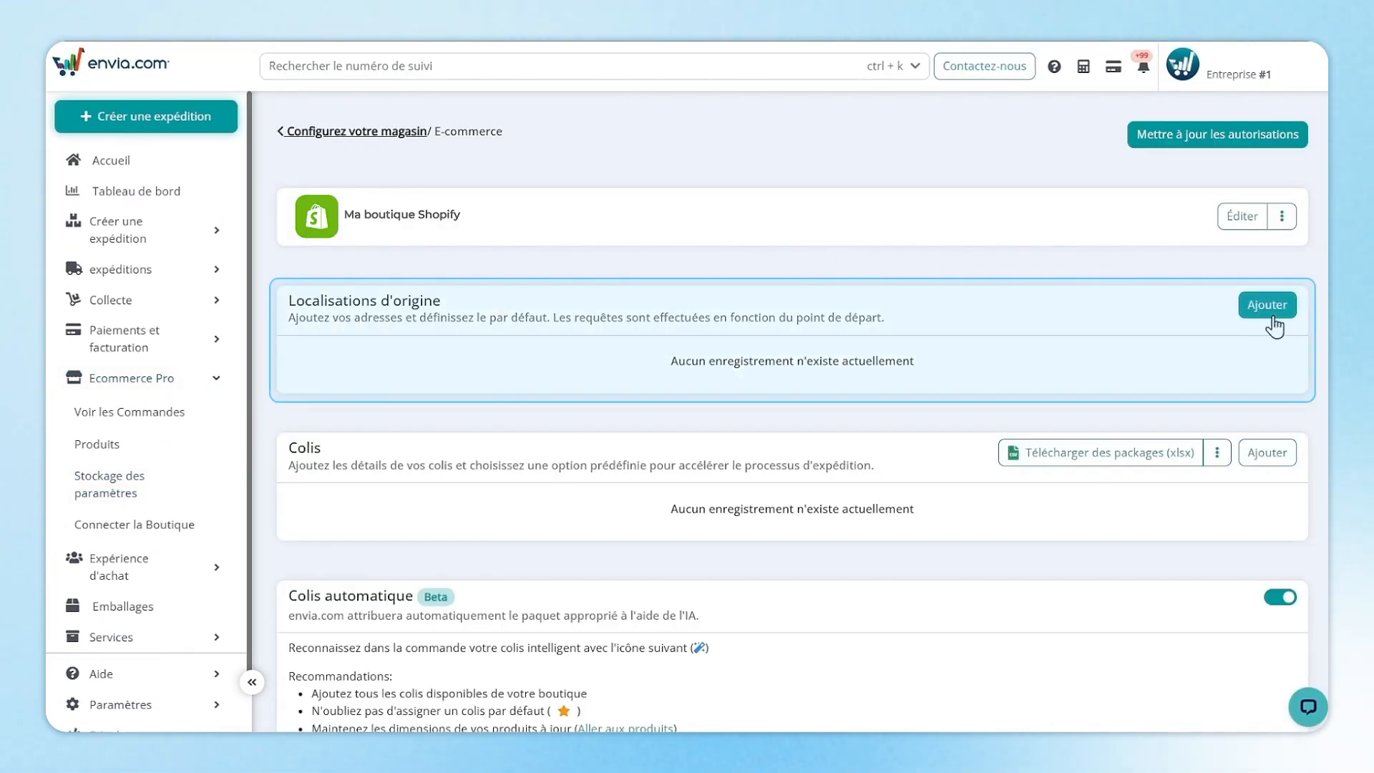
click(1264, 312)
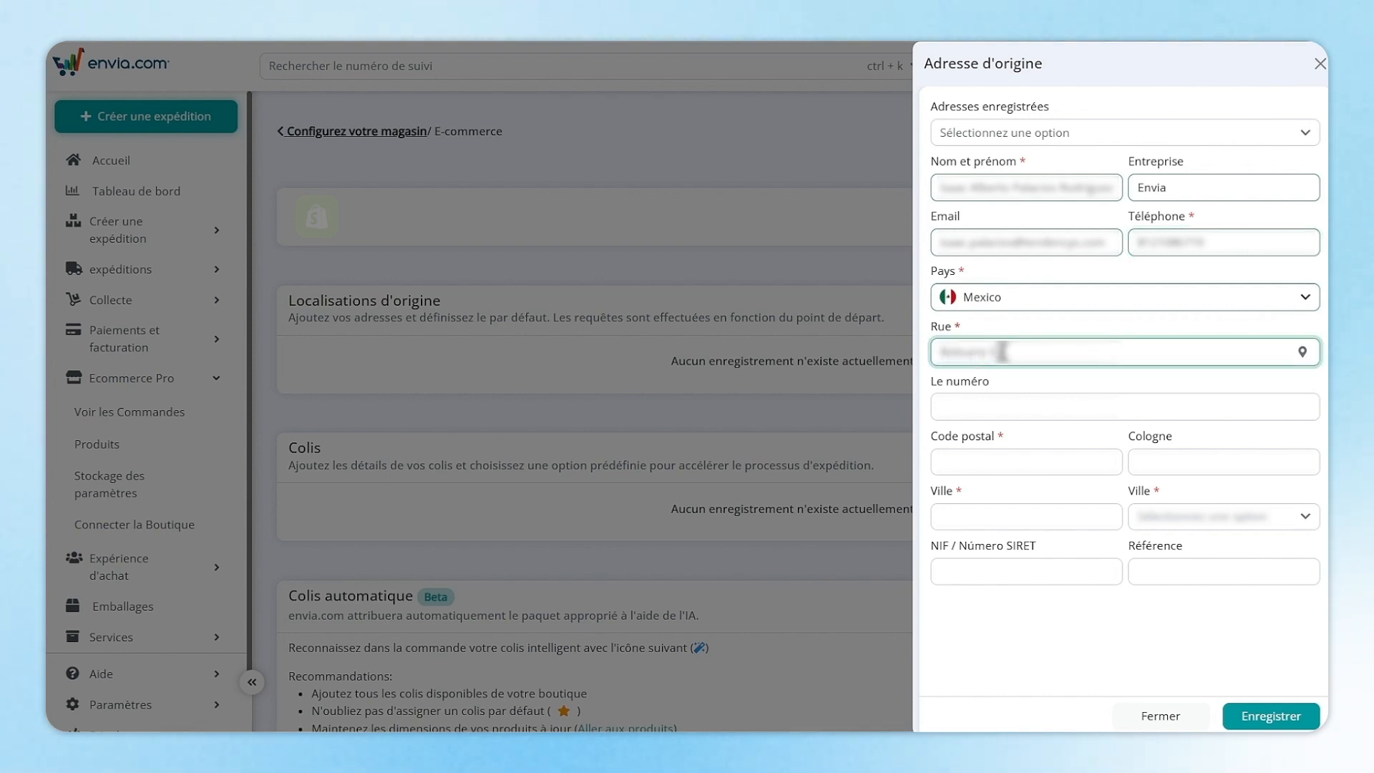
key(Tab)
text(1808)
key(Tab)
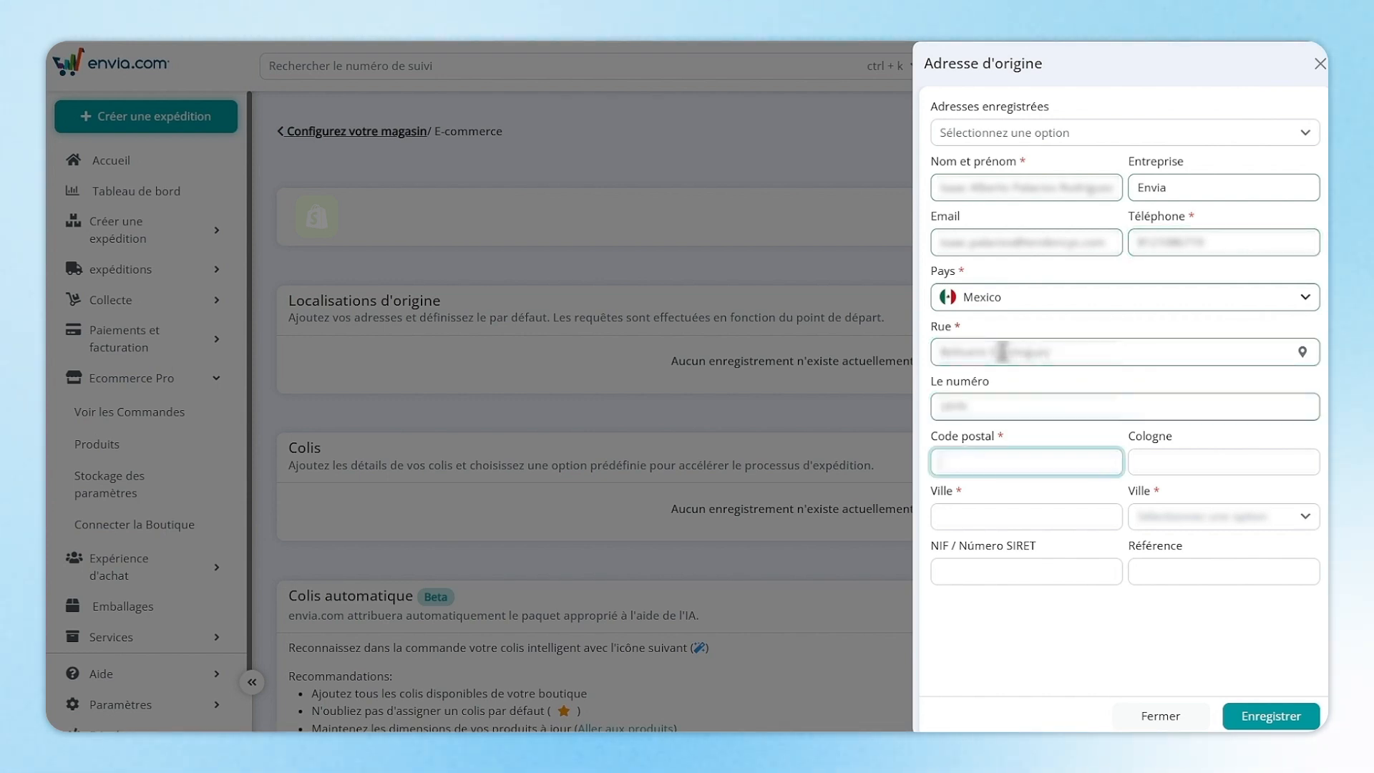
click(1270, 716)
click(1277, 465)
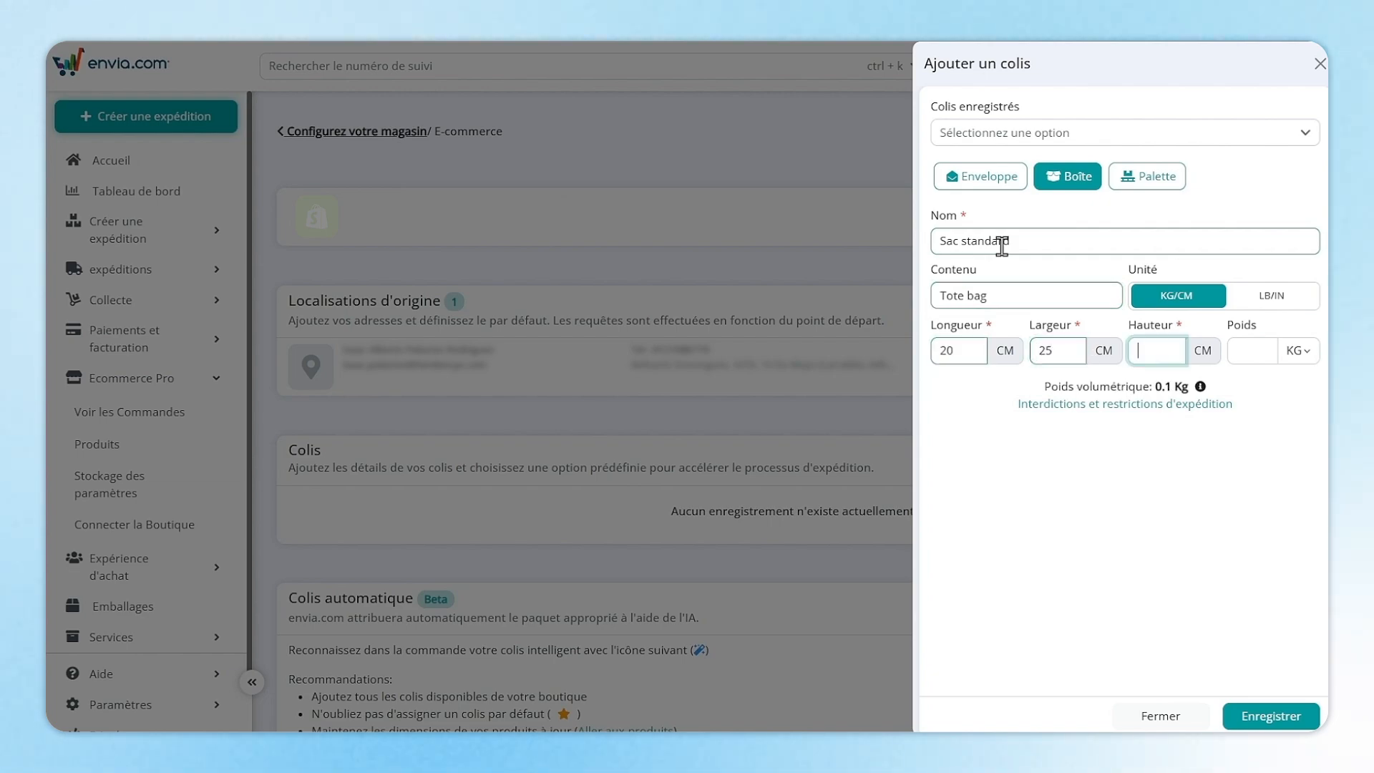
Save the 20x25x10 CM Tote bag box as default package and toggle Colis automatique off and on.
click(1283, 708)
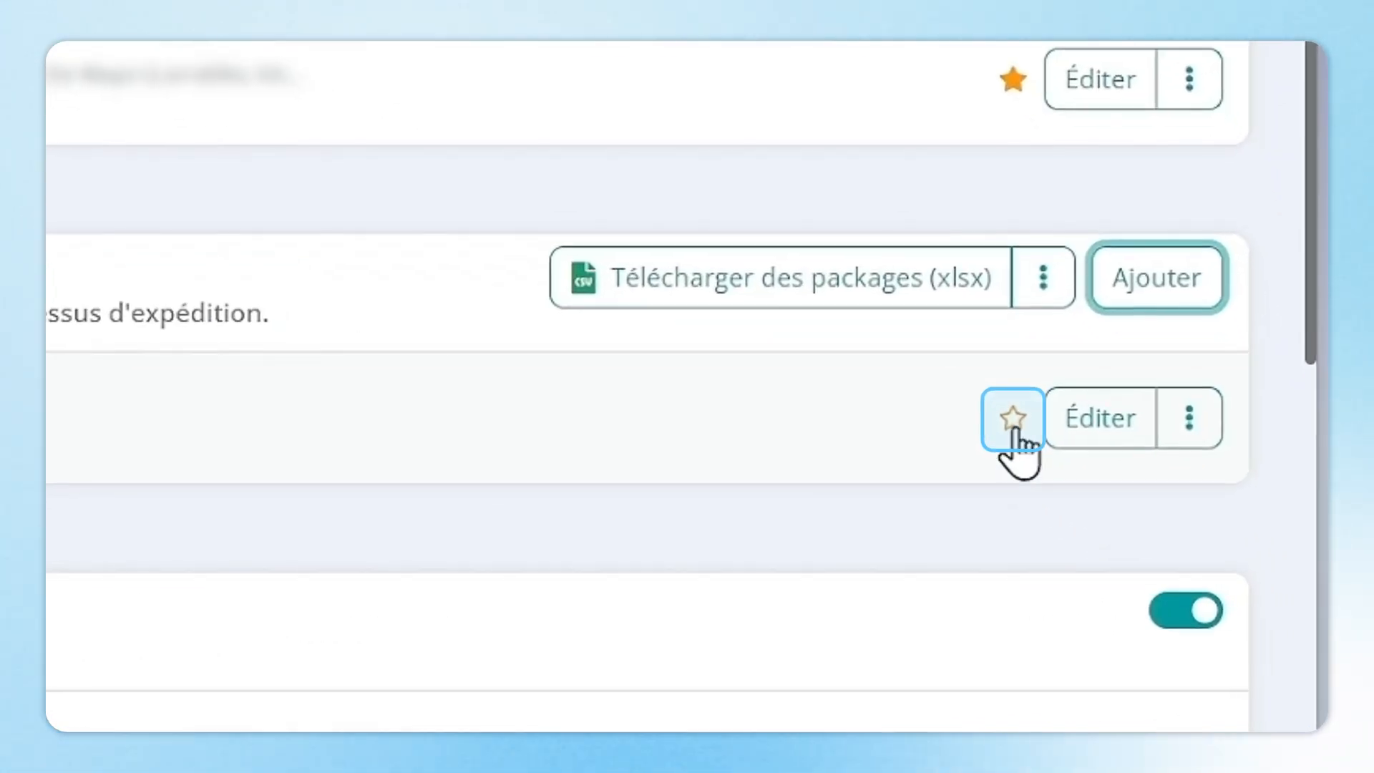
click(1012, 419)
scroll(1204, 521, down, 2)
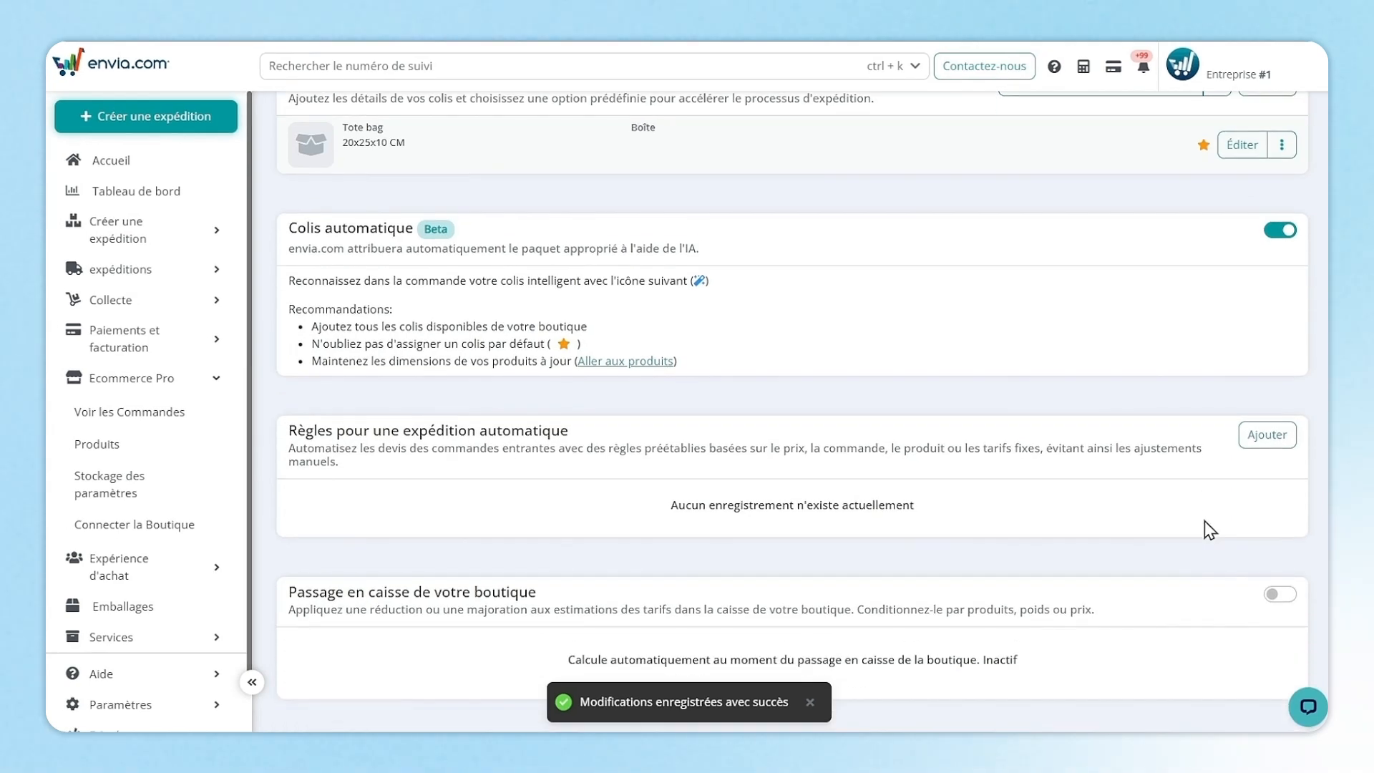
click(1281, 231)
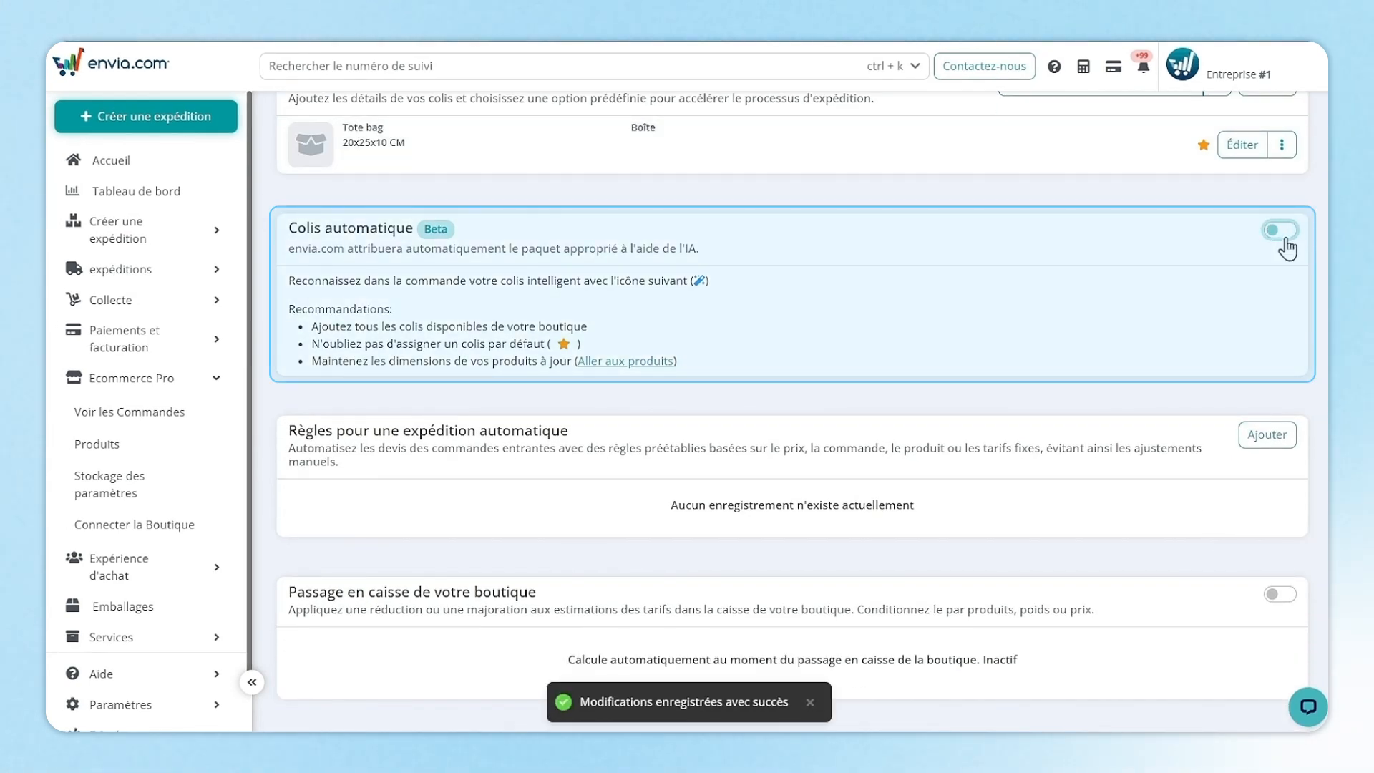
click(1282, 236)
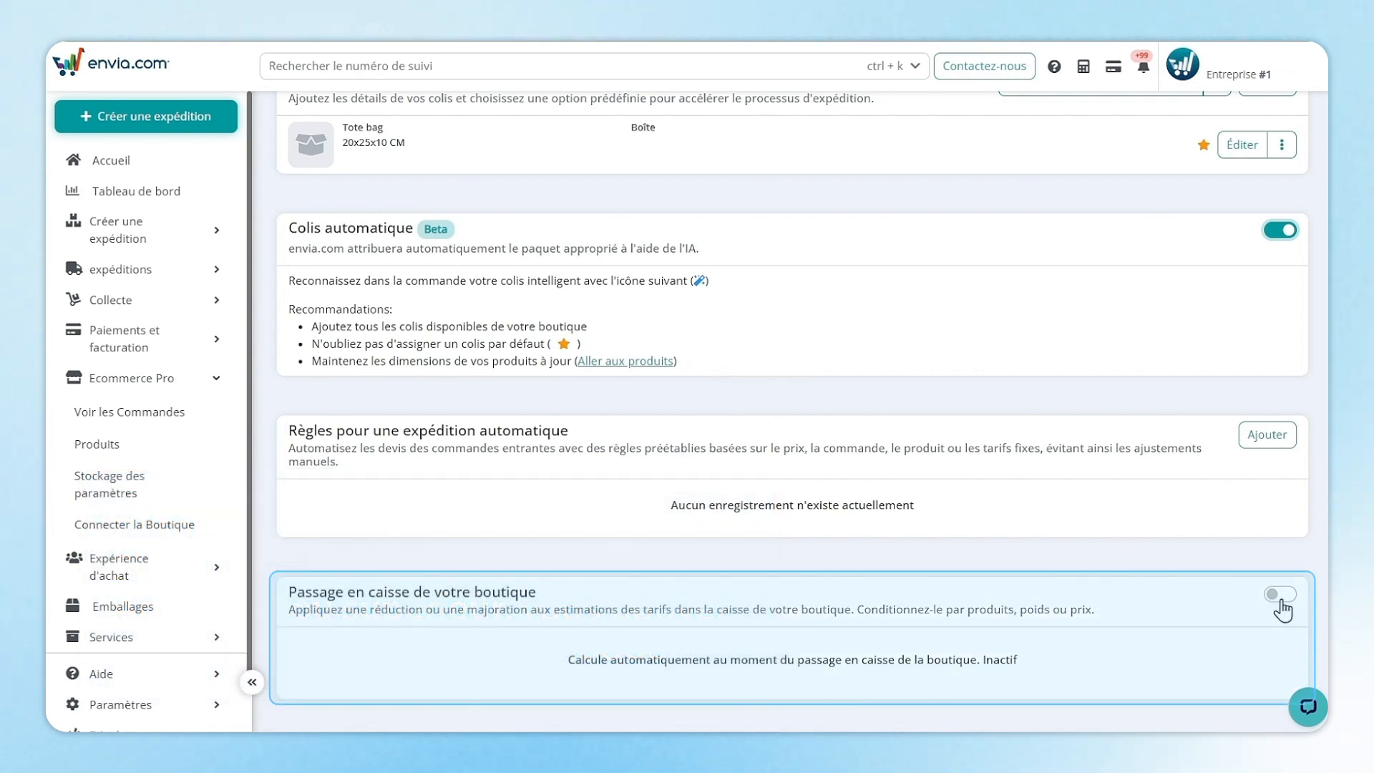
Turn on checkout shipping rates and select three Mexico carriers to quote.
click(1280, 597)
scroll(1282, 608, down, 3)
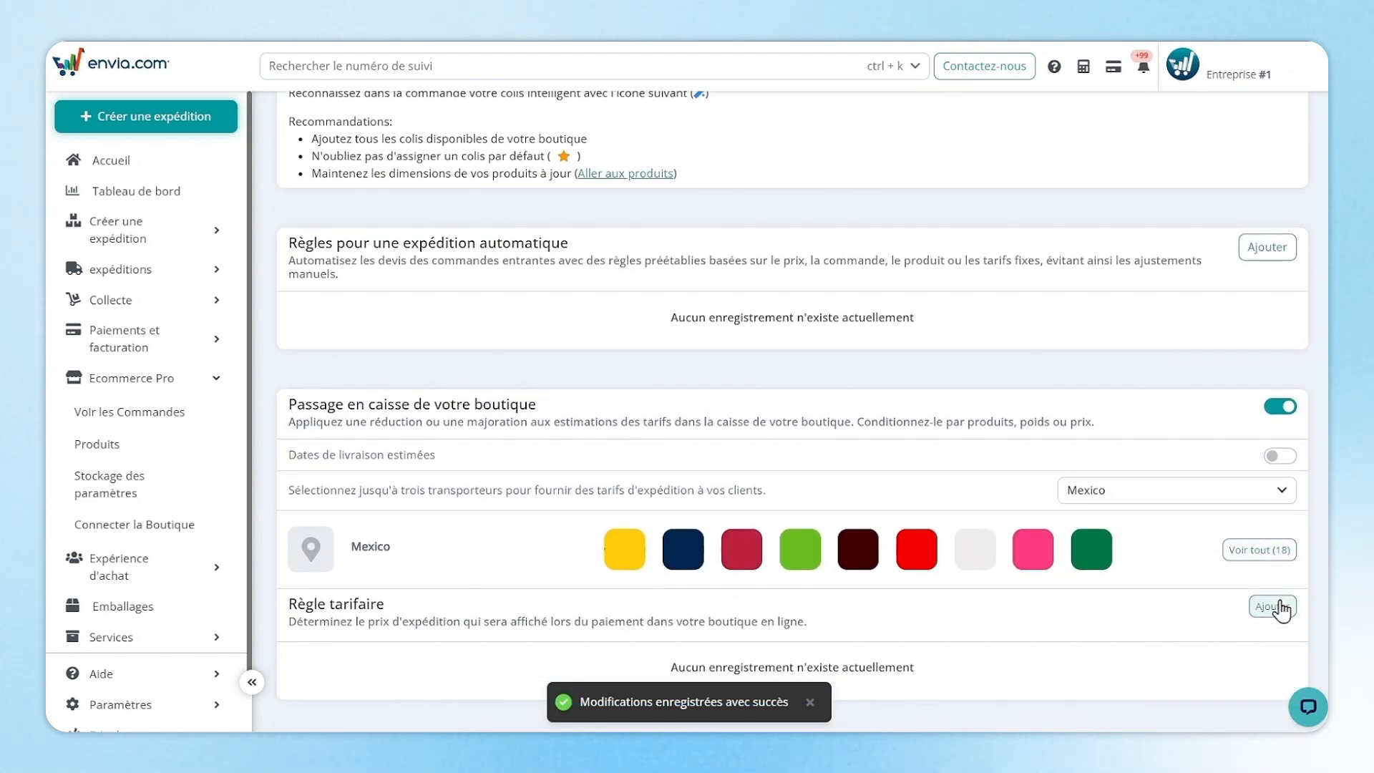
click(566, 569)
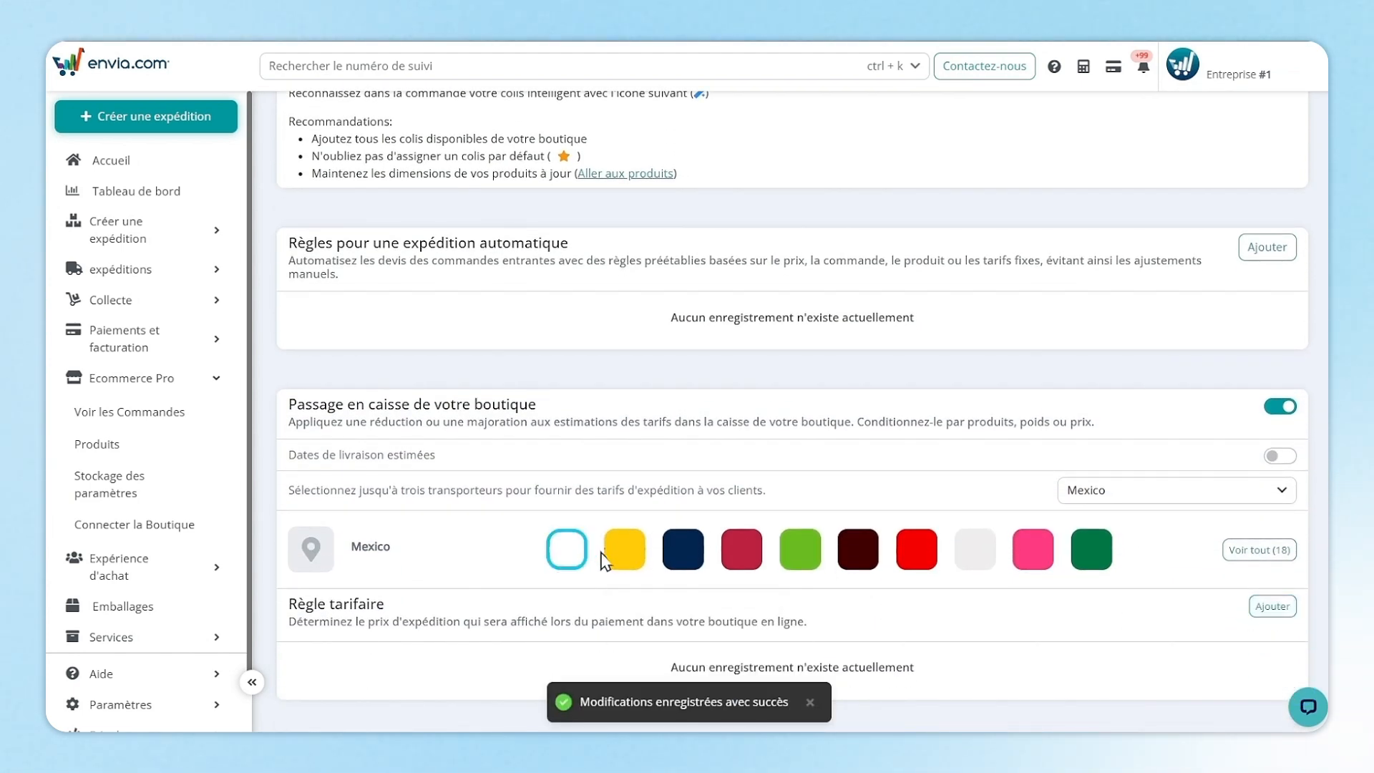
click(634, 556)
click(683, 552)
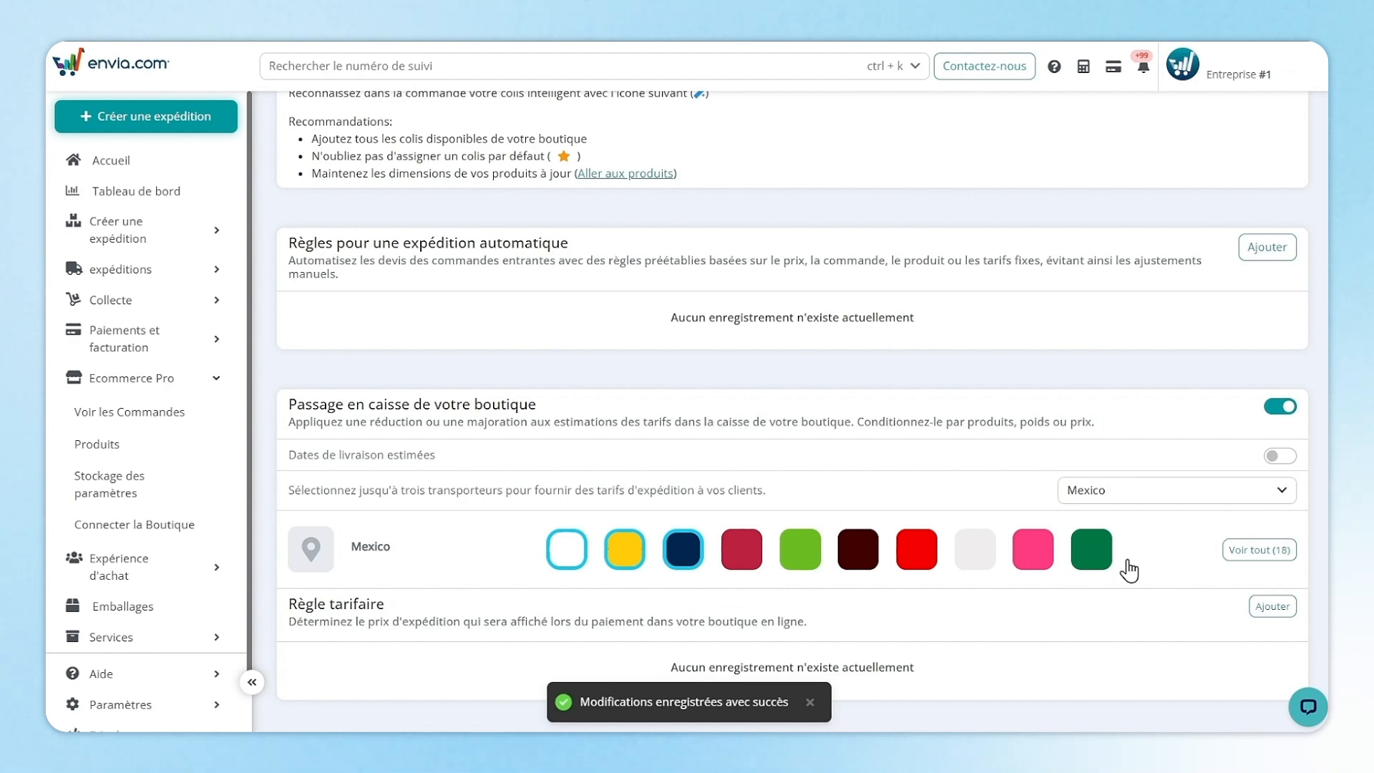
click(1271, 614)
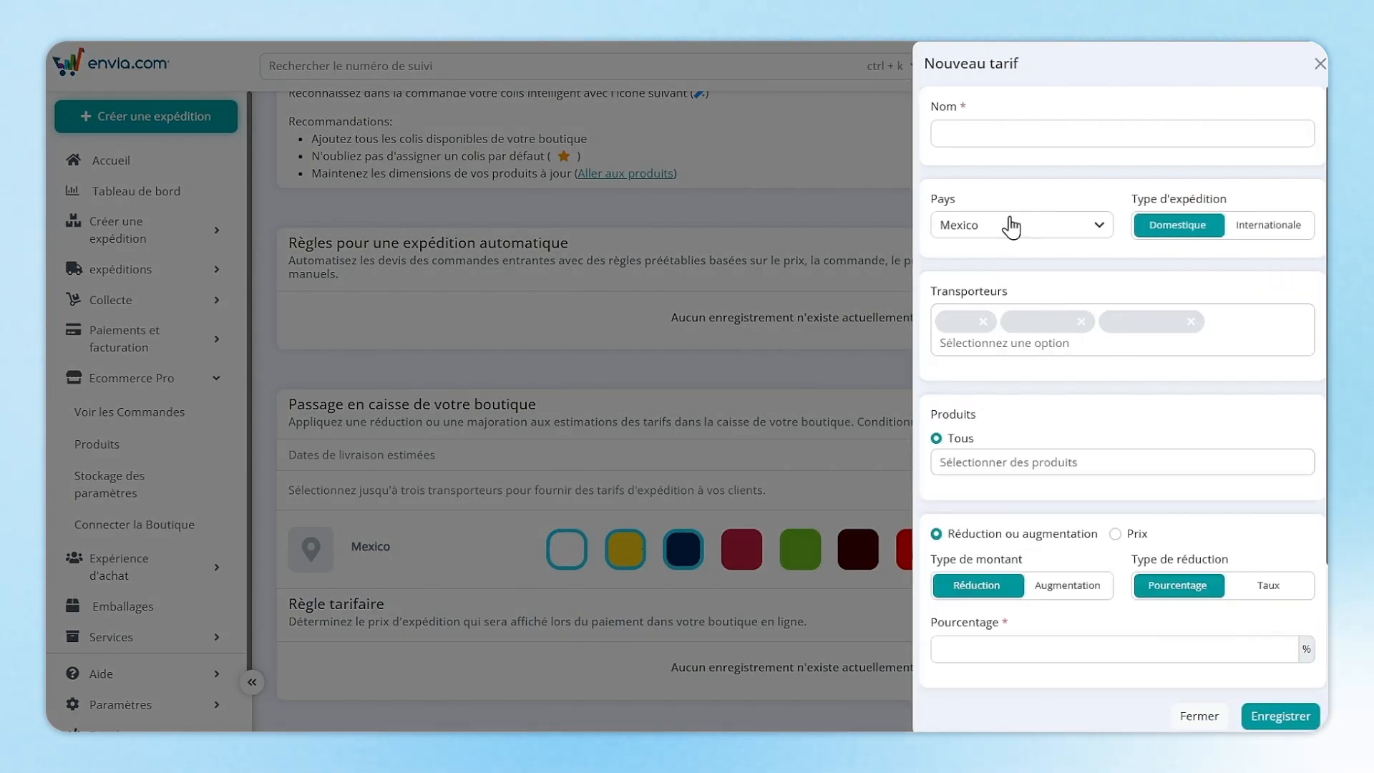
Save a 'Livraison gratuite' rule: Pourcentage 100, Type Prix, minimum 250, maximum 1000 MXN.
click(974, 134)
text(Livraison gratuite)
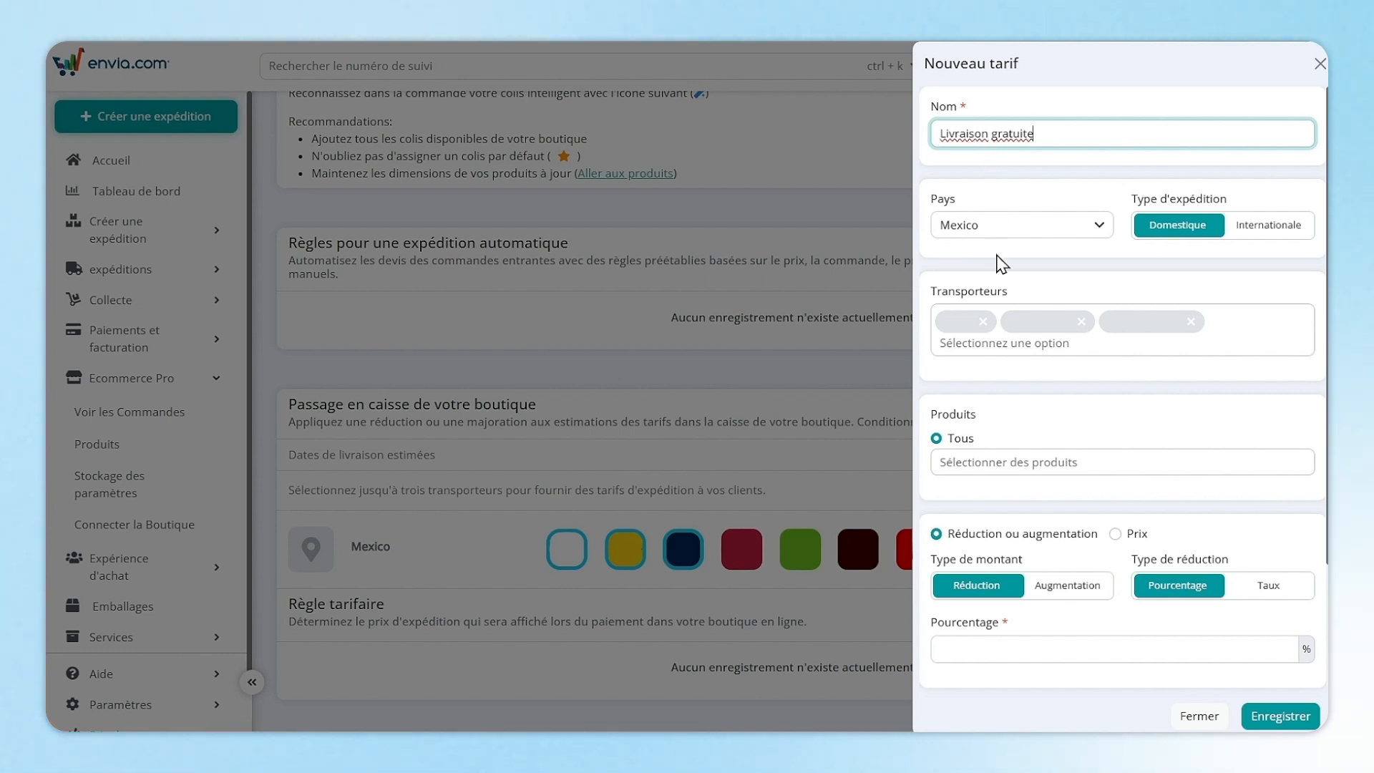
click(970, 649)
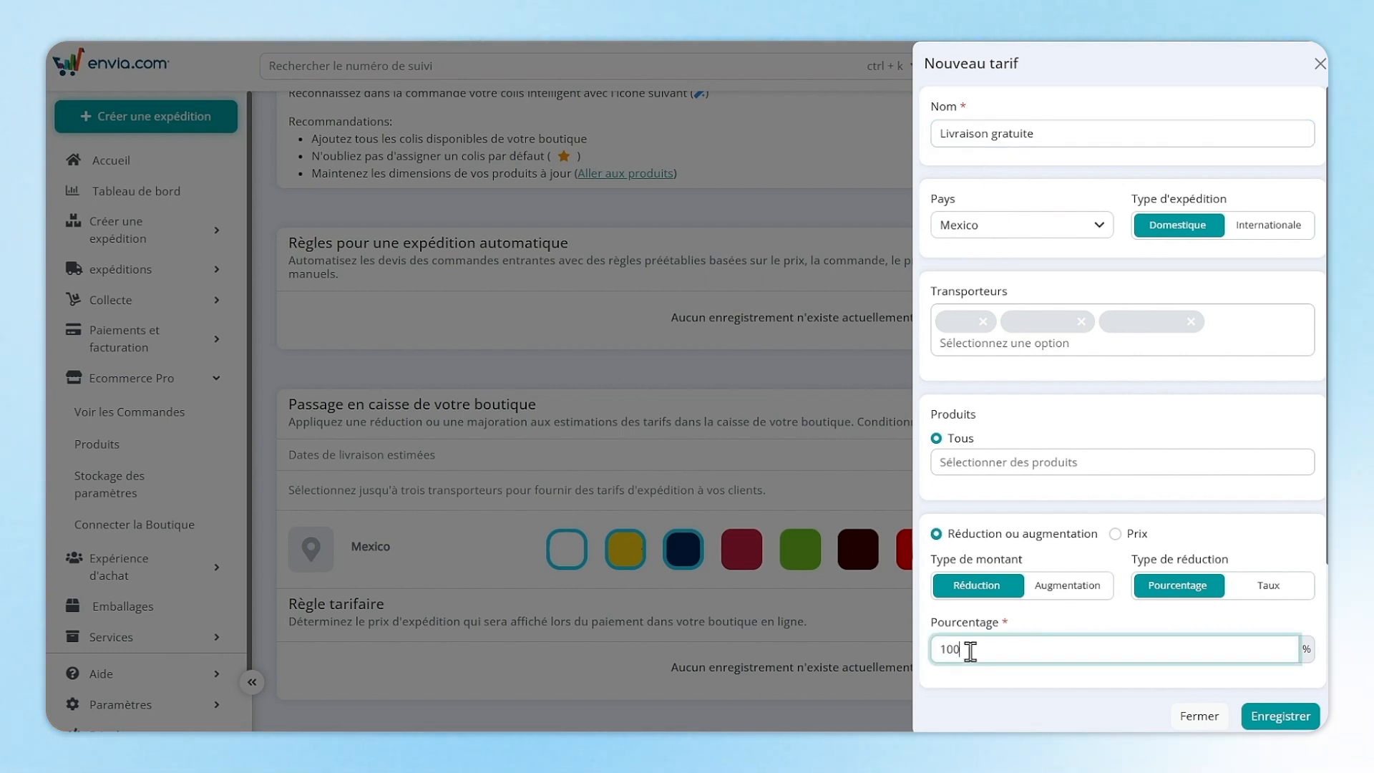
scroll(970, 651, down, 2)
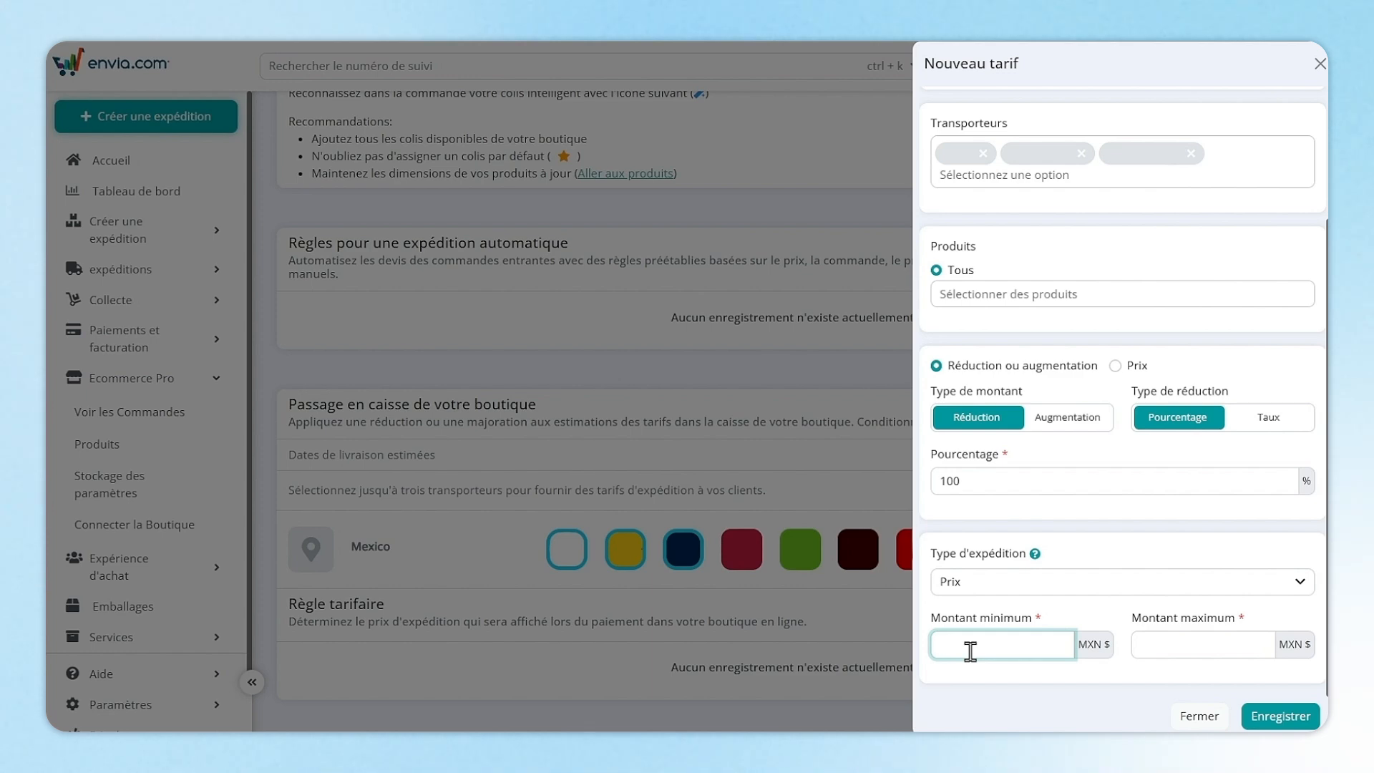
text(1000)
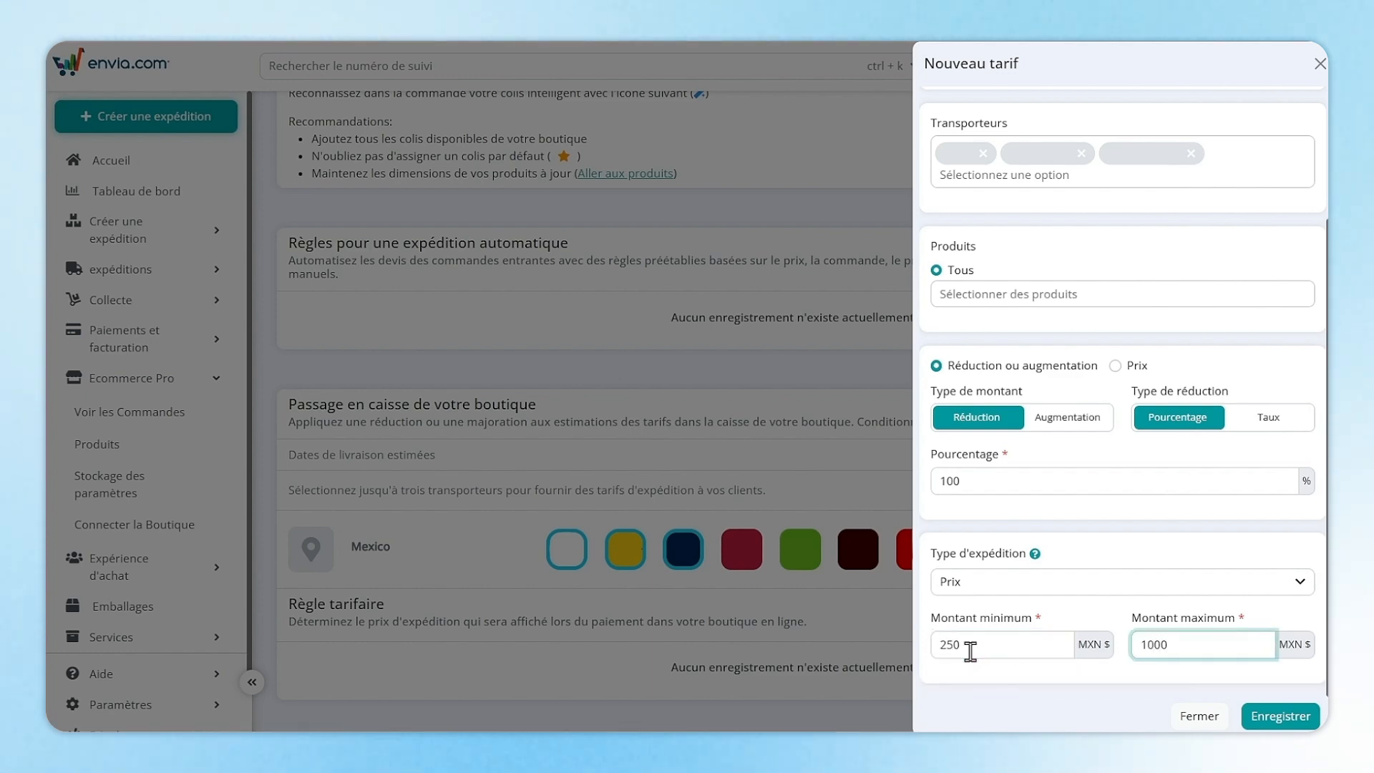
click(1291, 714)
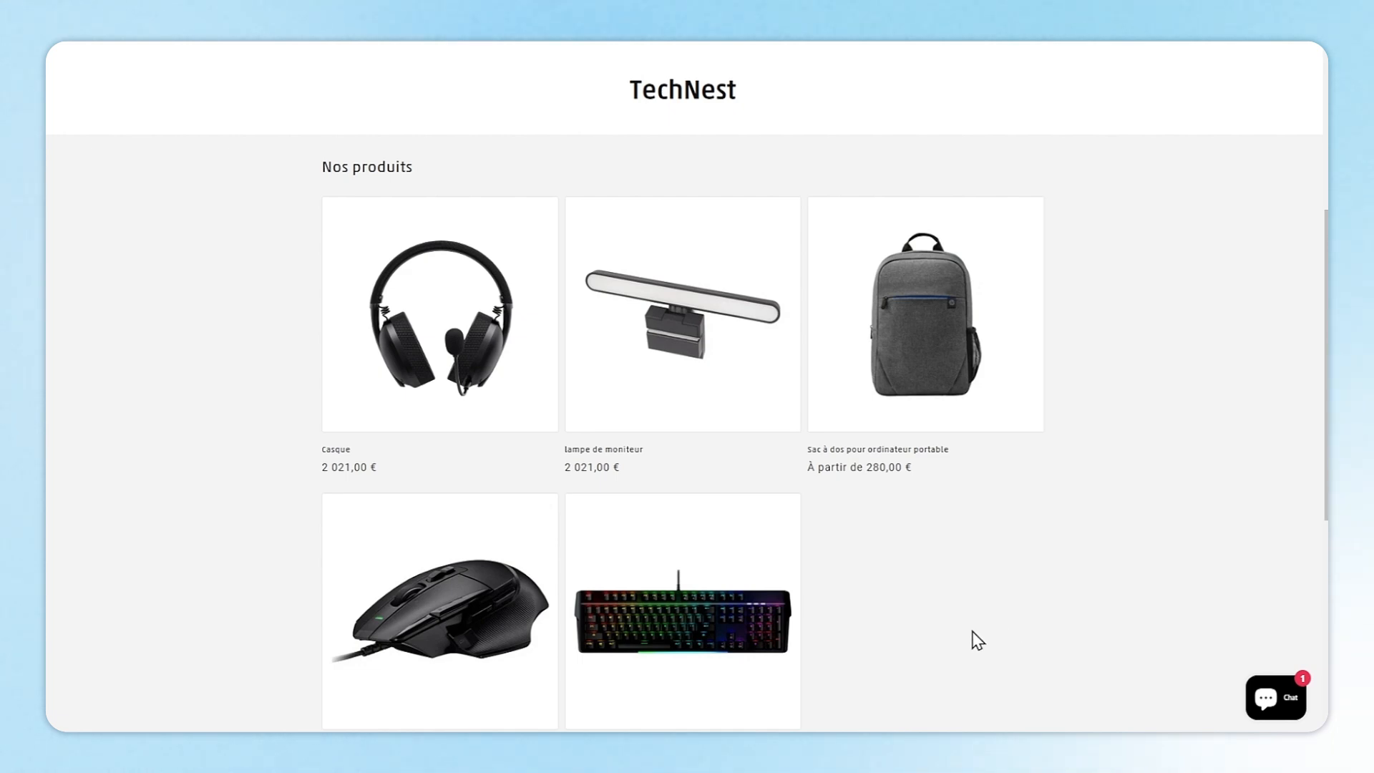
Buy the Casque headset now and fill in the checkout street address and postal code.
click(475, 393)
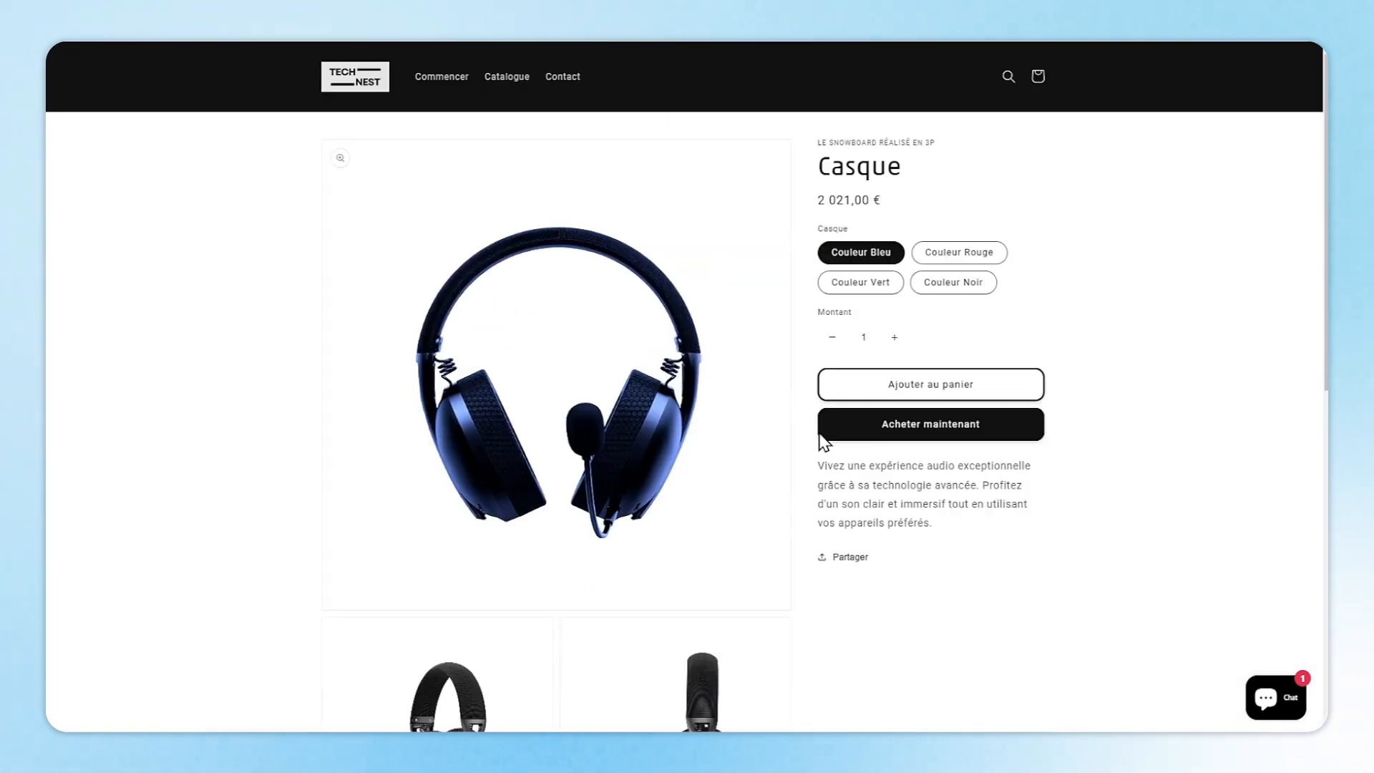
click(901, 433)
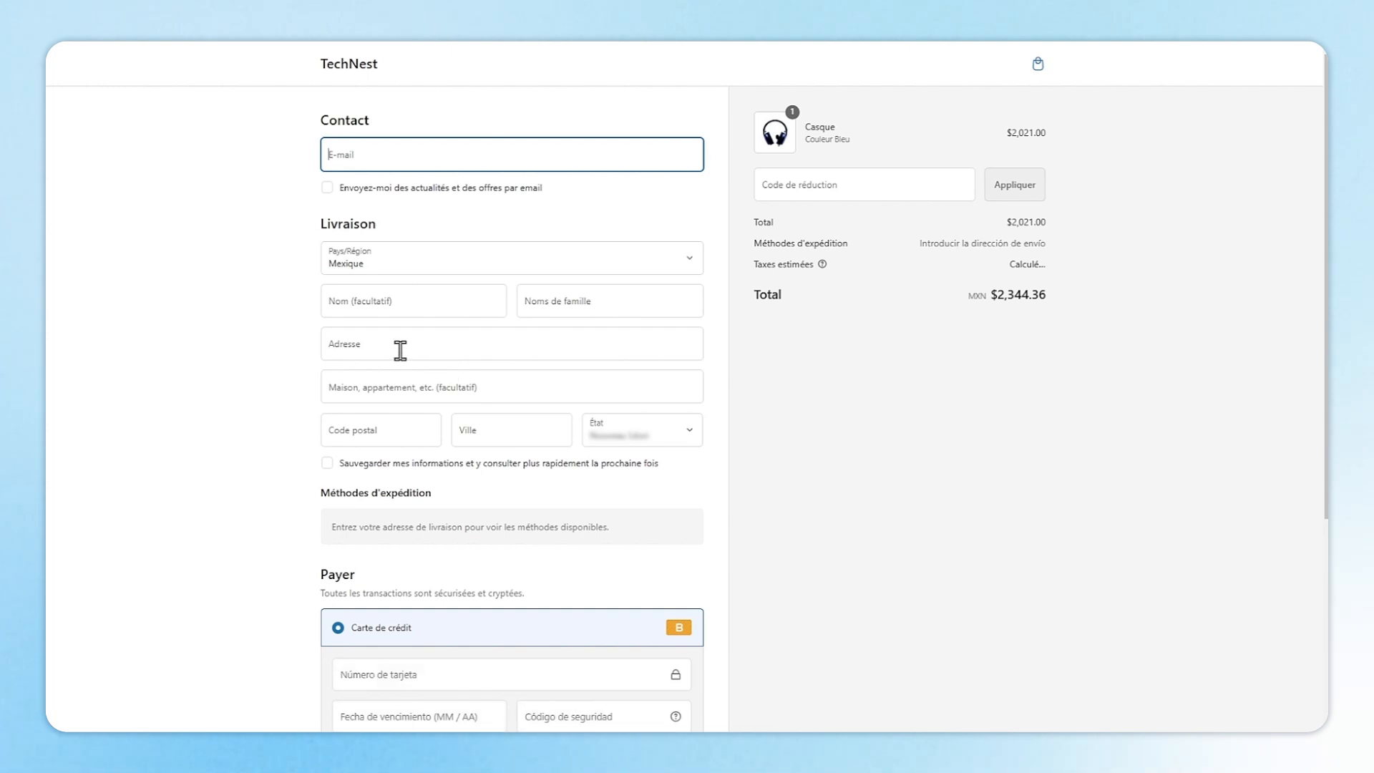
click(400, 350)
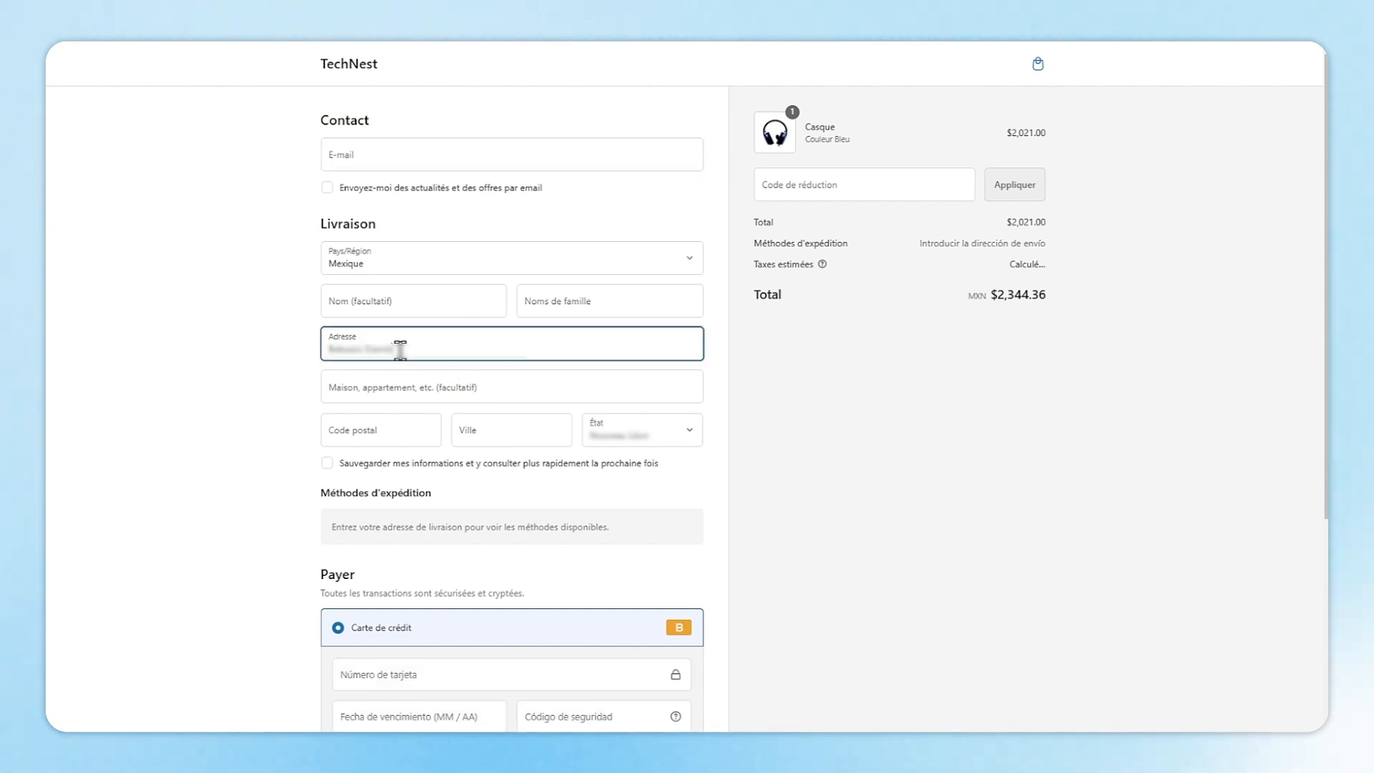
text(****)
key(Tab)
key(Tab)
text(*)
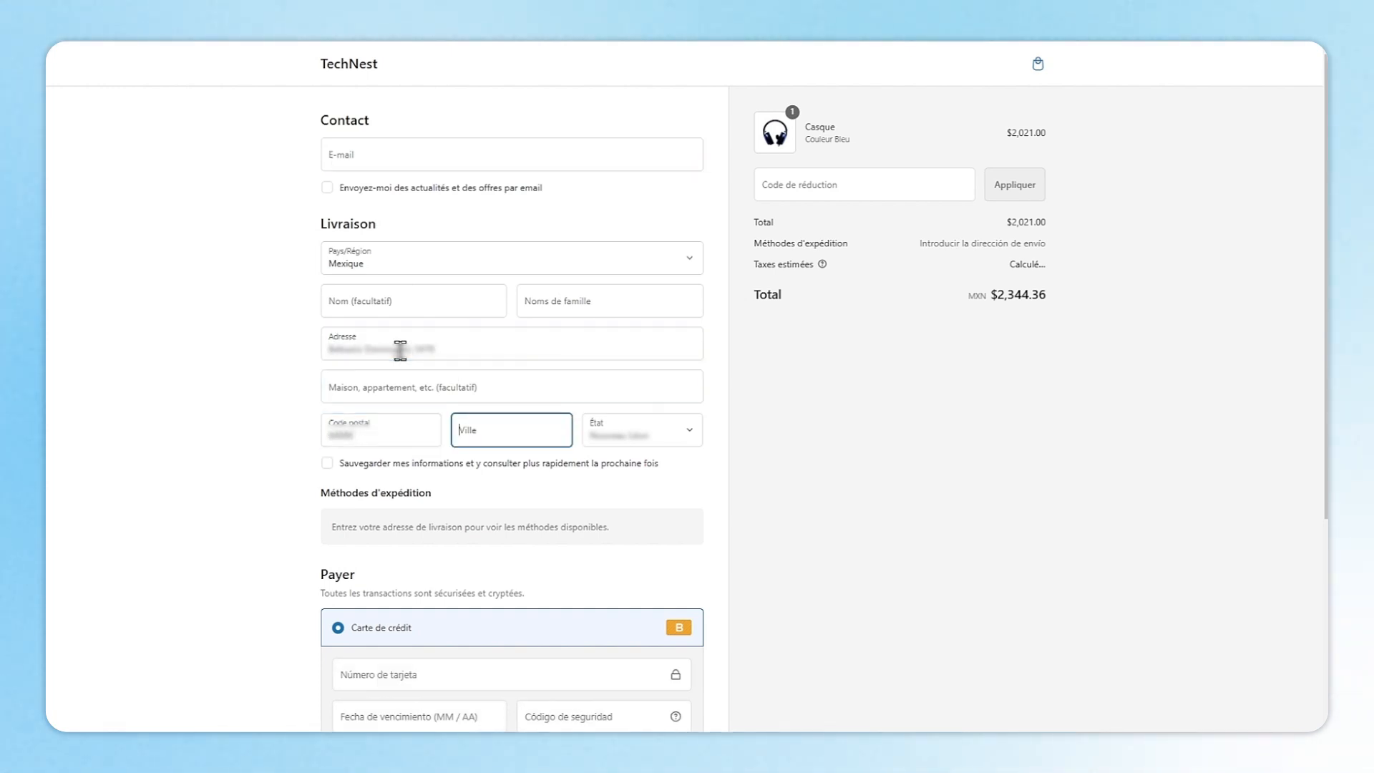
key(Tab)
scroll(400, 350, down, 4)
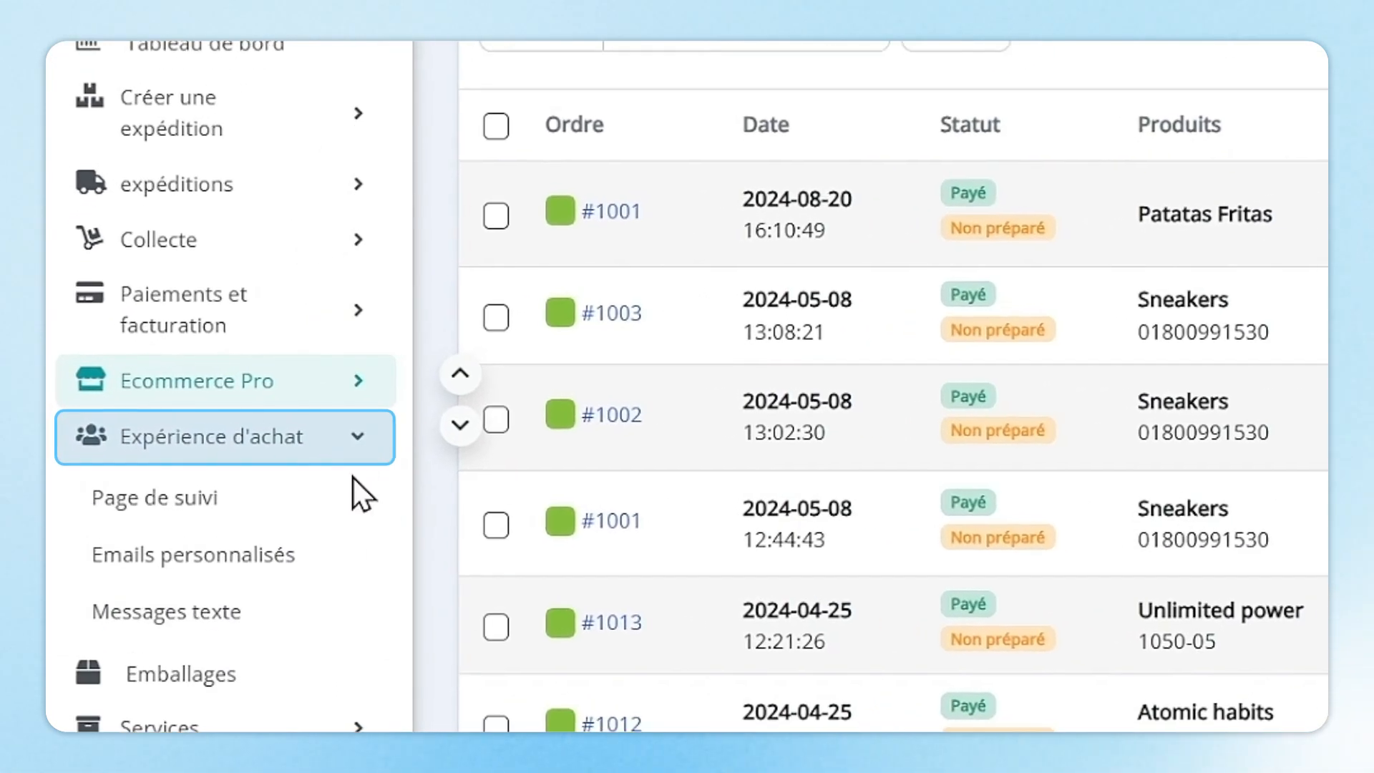
Preview the custom email templates and the New Arrivals tracking page, then return to Voir les Commandes.
click(342, 580)
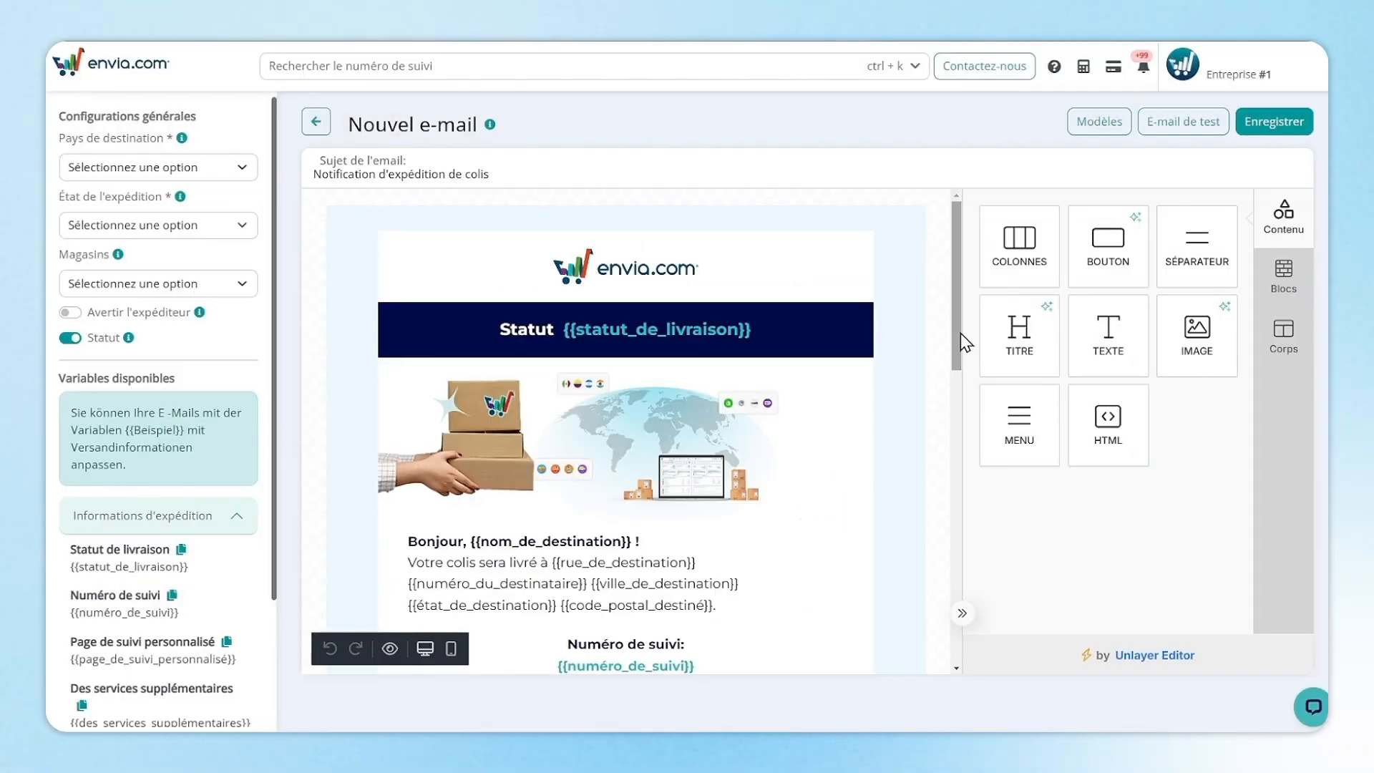
drag(960, 332, 930, 544)
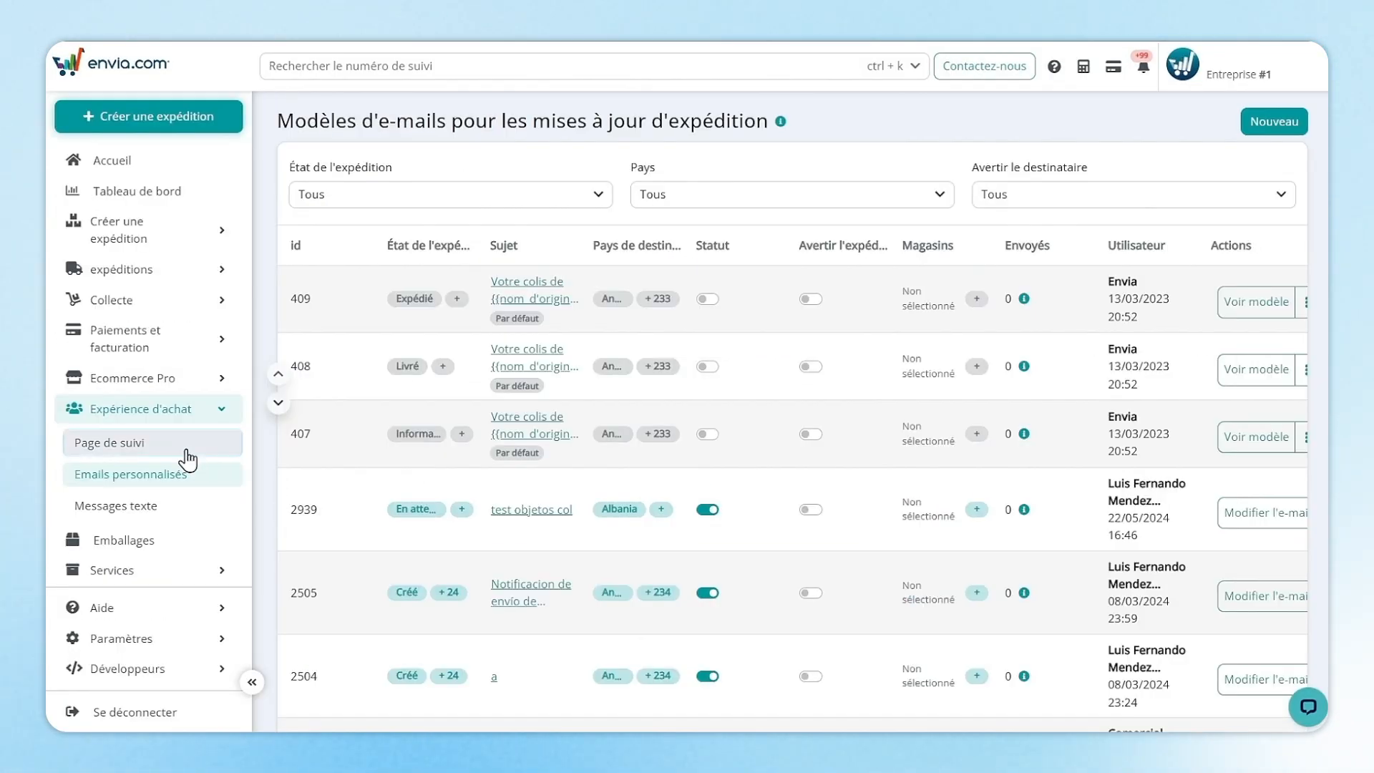
click(187, 449)
click(1182, 125)
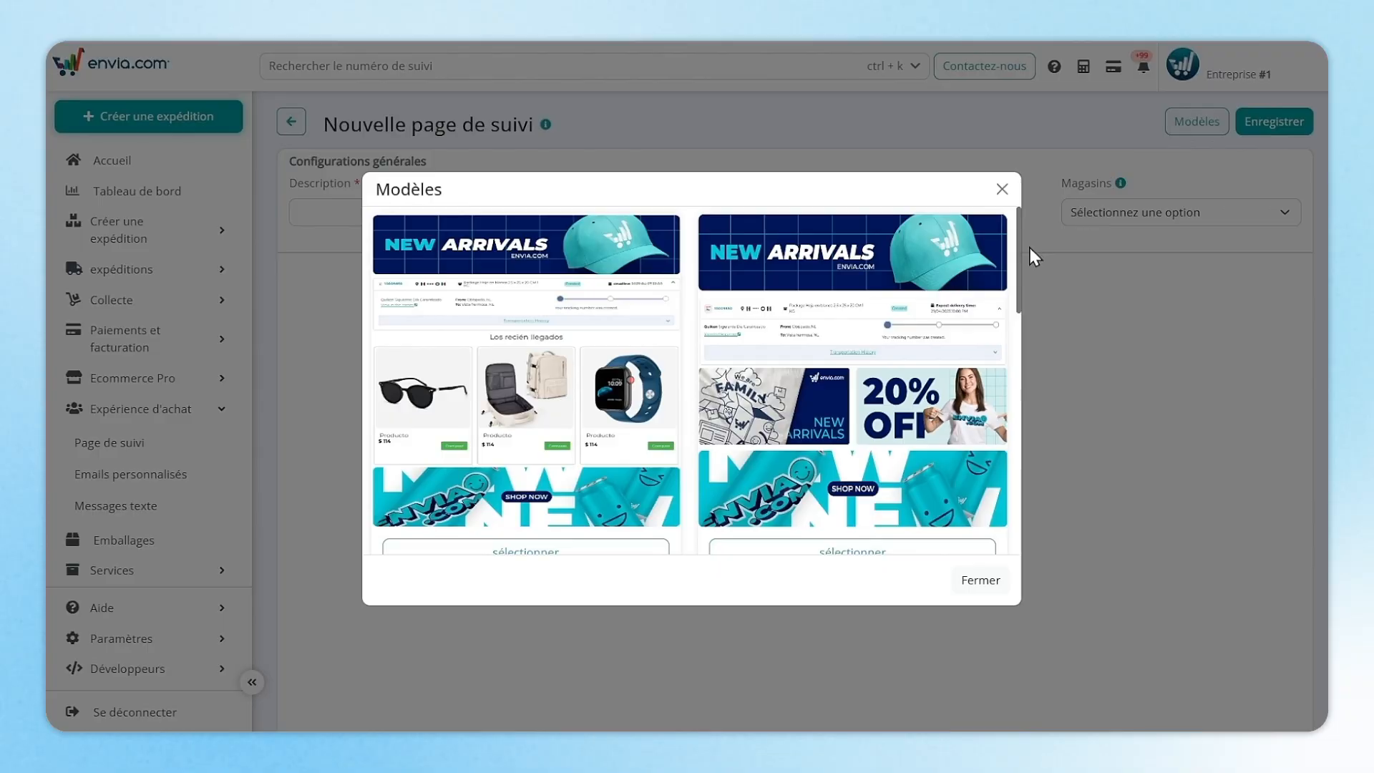
click(583, 451)
drag(950, 333, 939, 538)
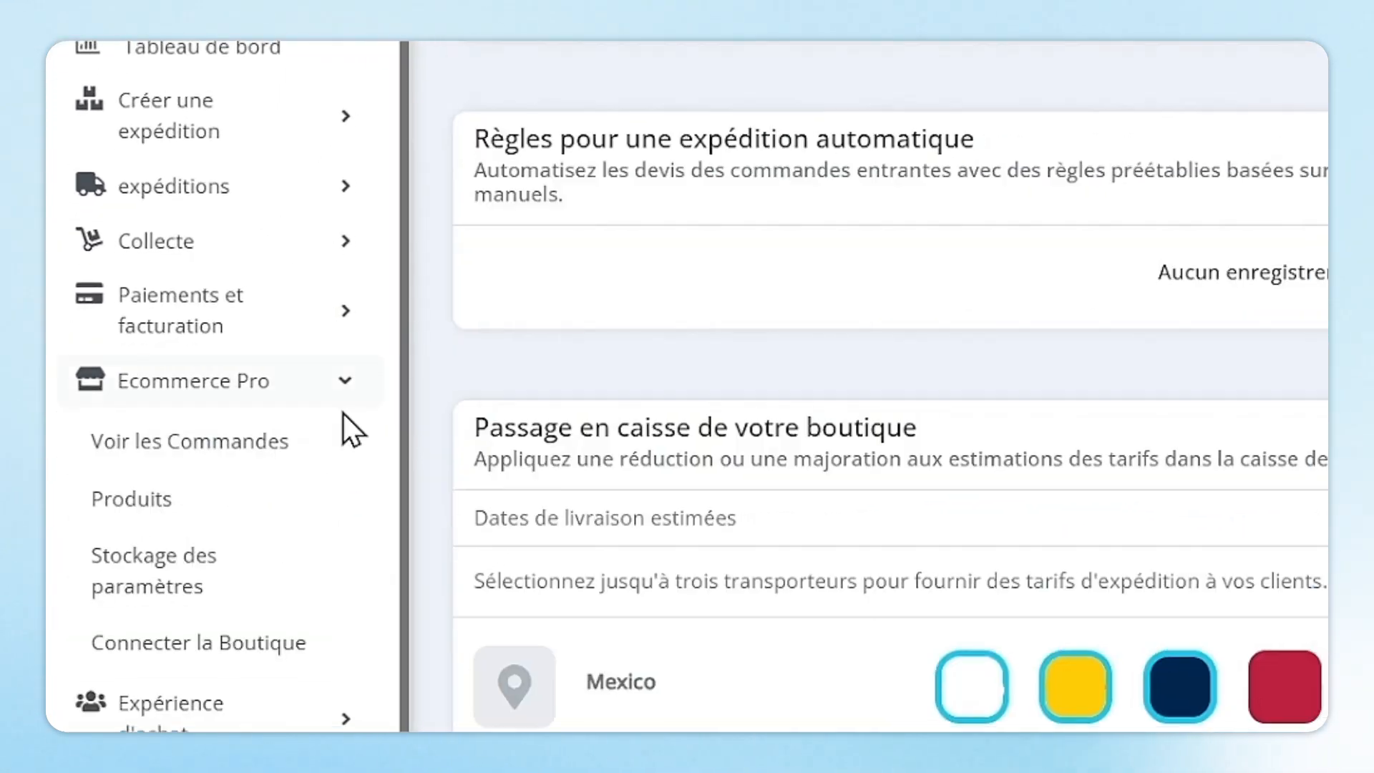
click(336, 449)
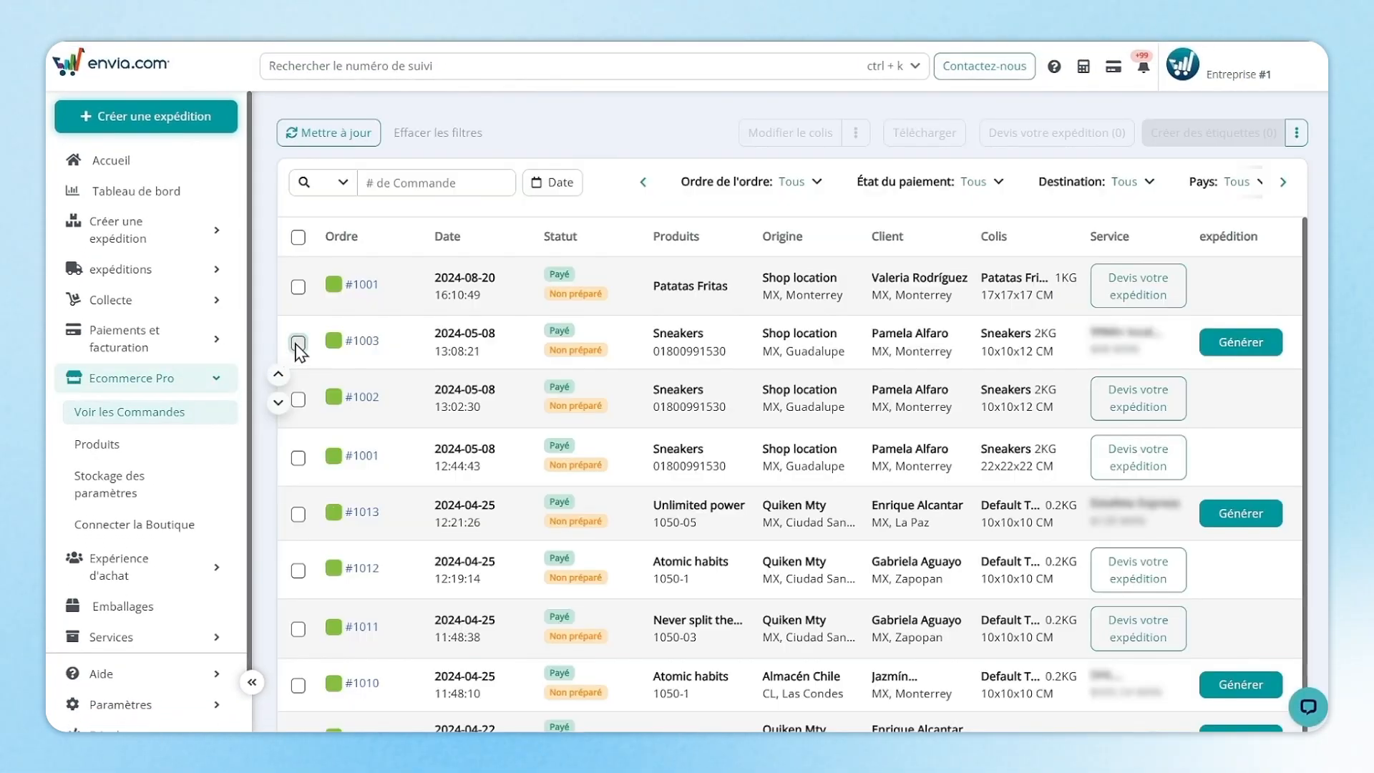
Select orders #1003 and #1010 and download the combined picking list and packing slip PDF.
click(297, 343)
click(298, 692)
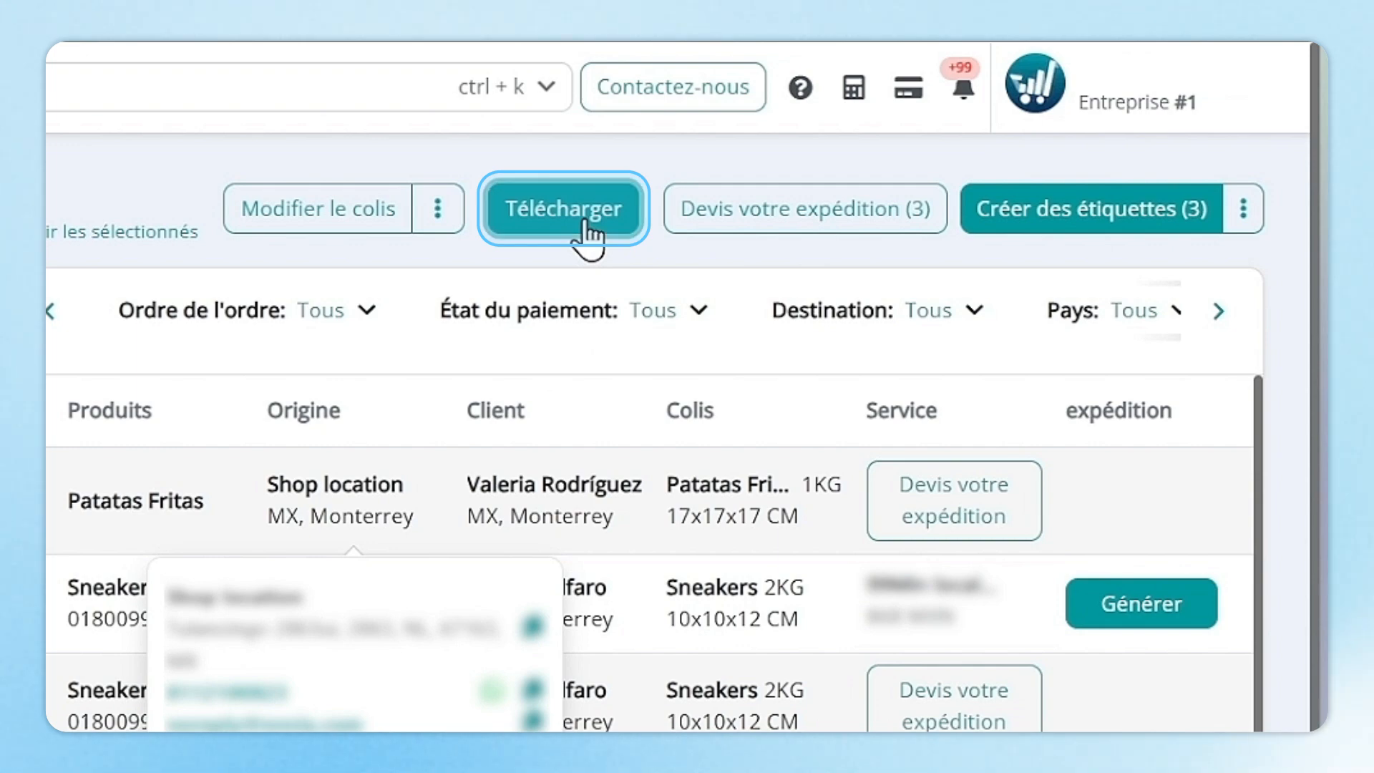
click(588, 226)
click(889, 346)
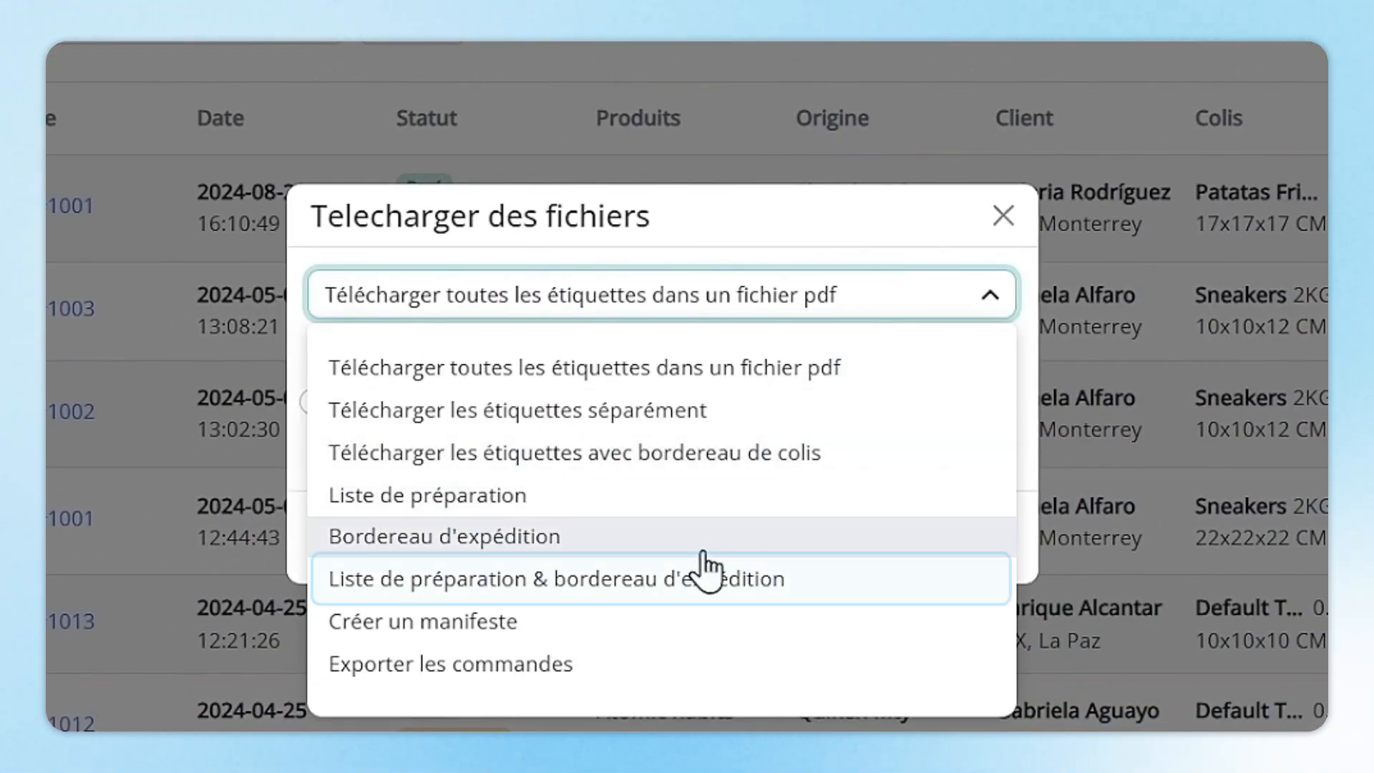
click(703, 586)
click(927, 463)
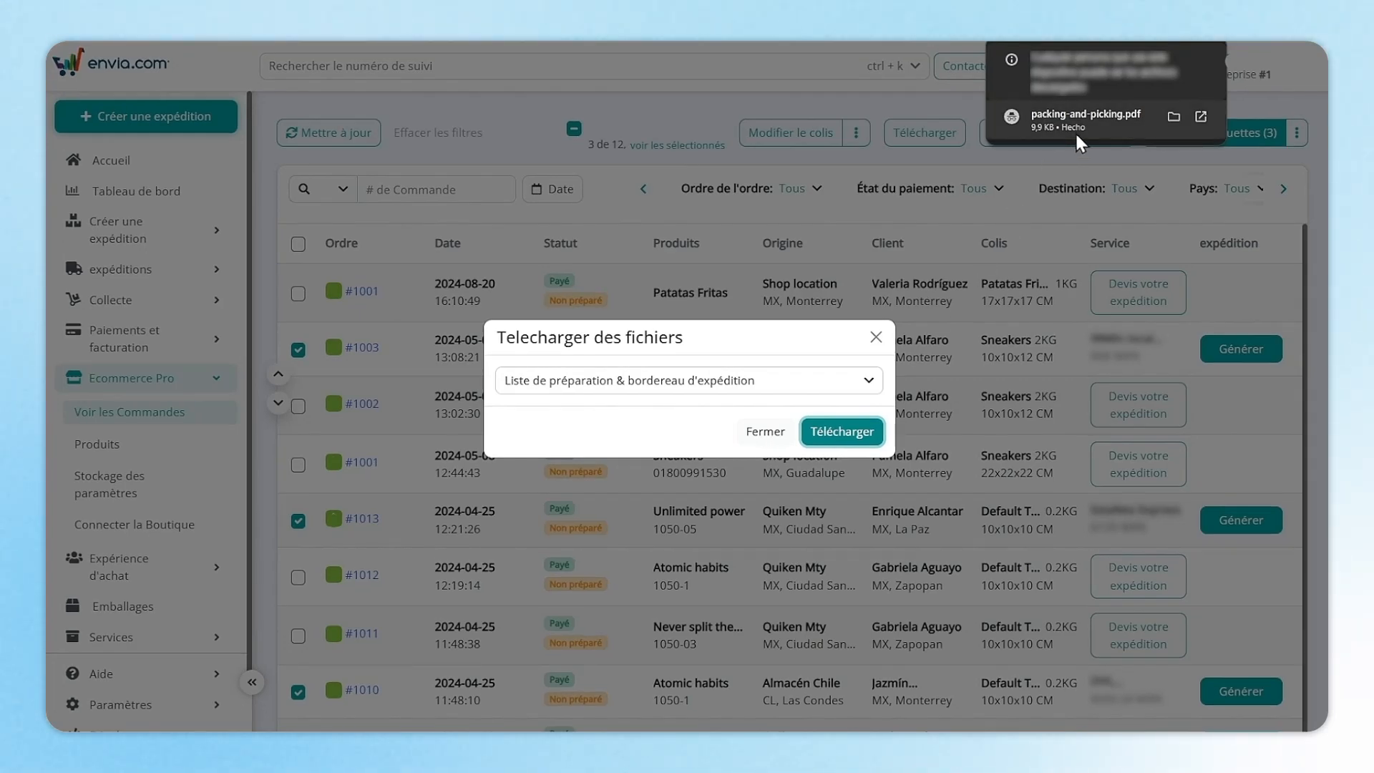
Review pages 2 and 3 of packing-and-picking.pdf, then show order #1009's package details.
click(1078, 140)
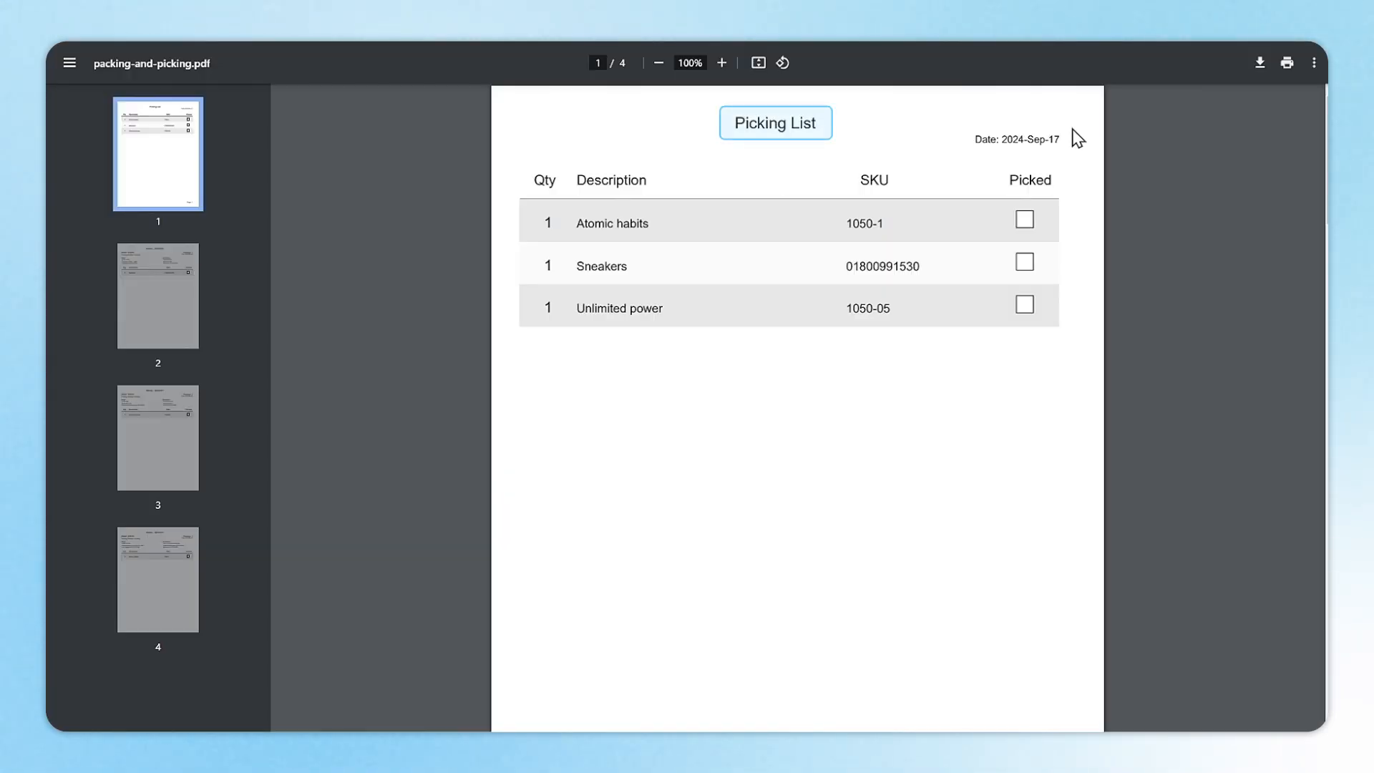
click(188, 315)
click(165, 460)
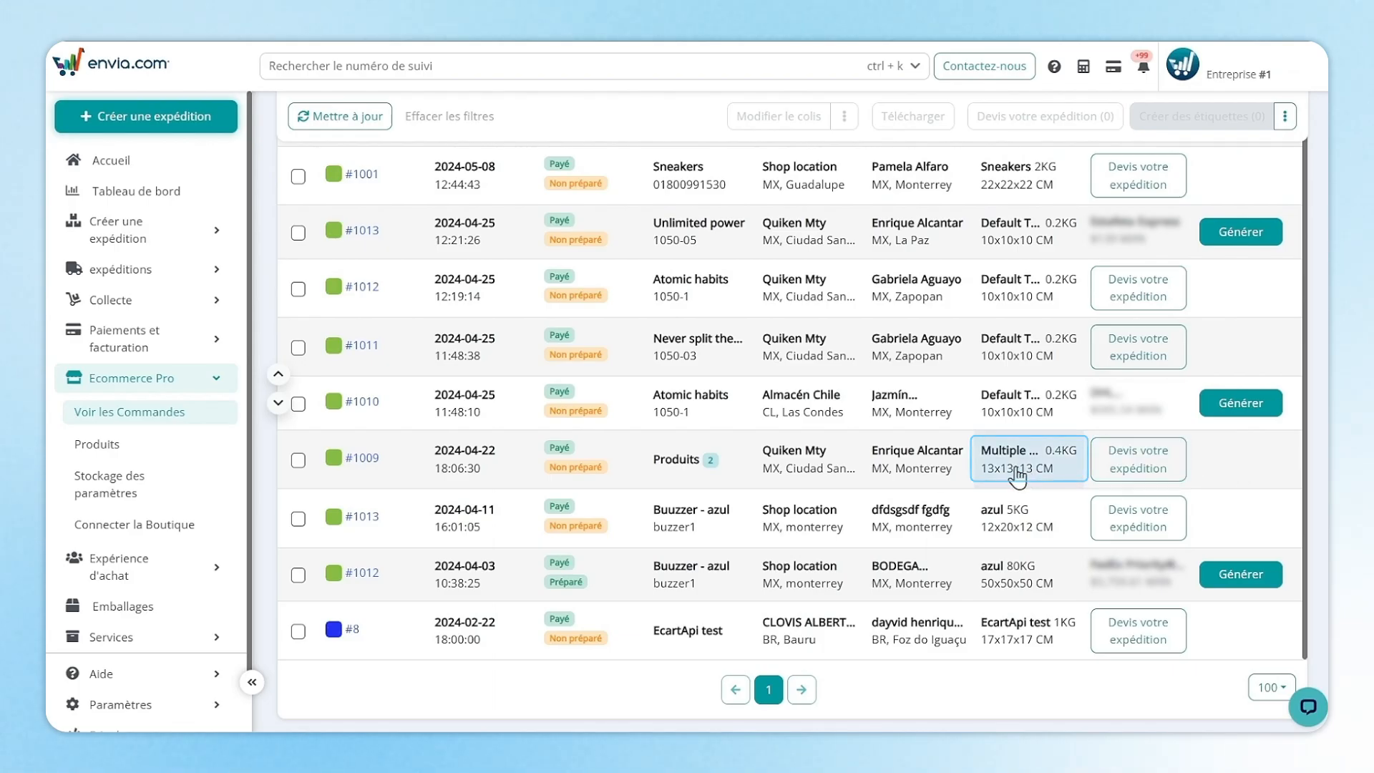
click(1017, 476)
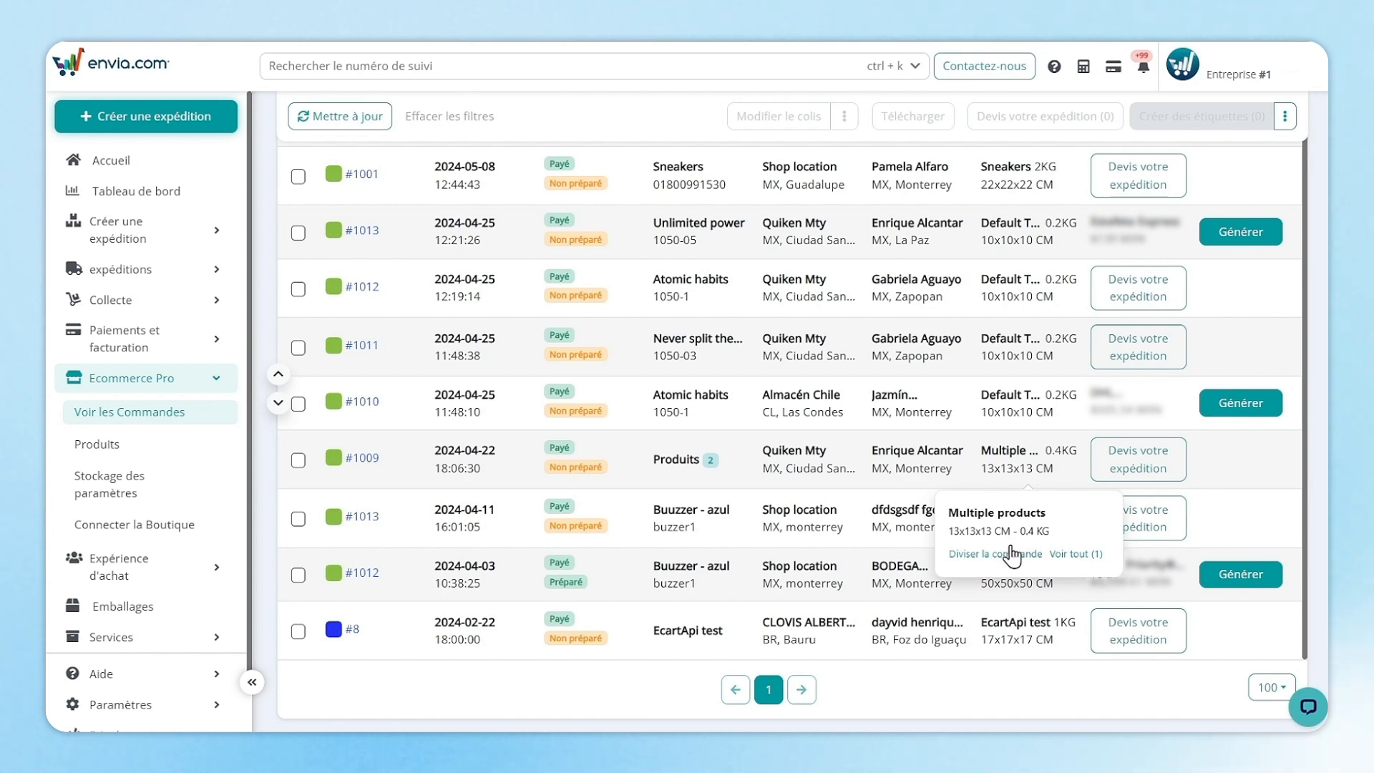
Split order #1009, moving Unlimited power into a new package.
click(1082, 557)
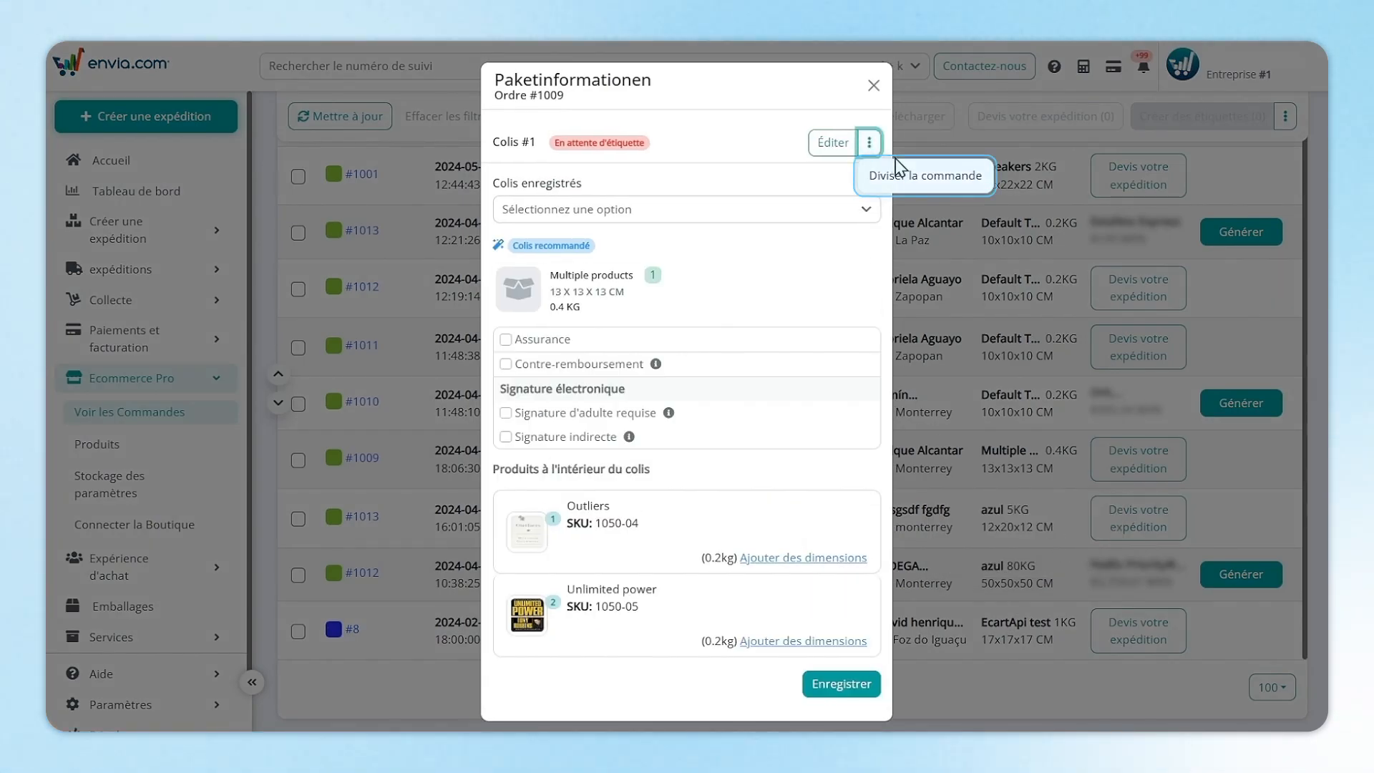
click(899, 176)
click(127, 447)
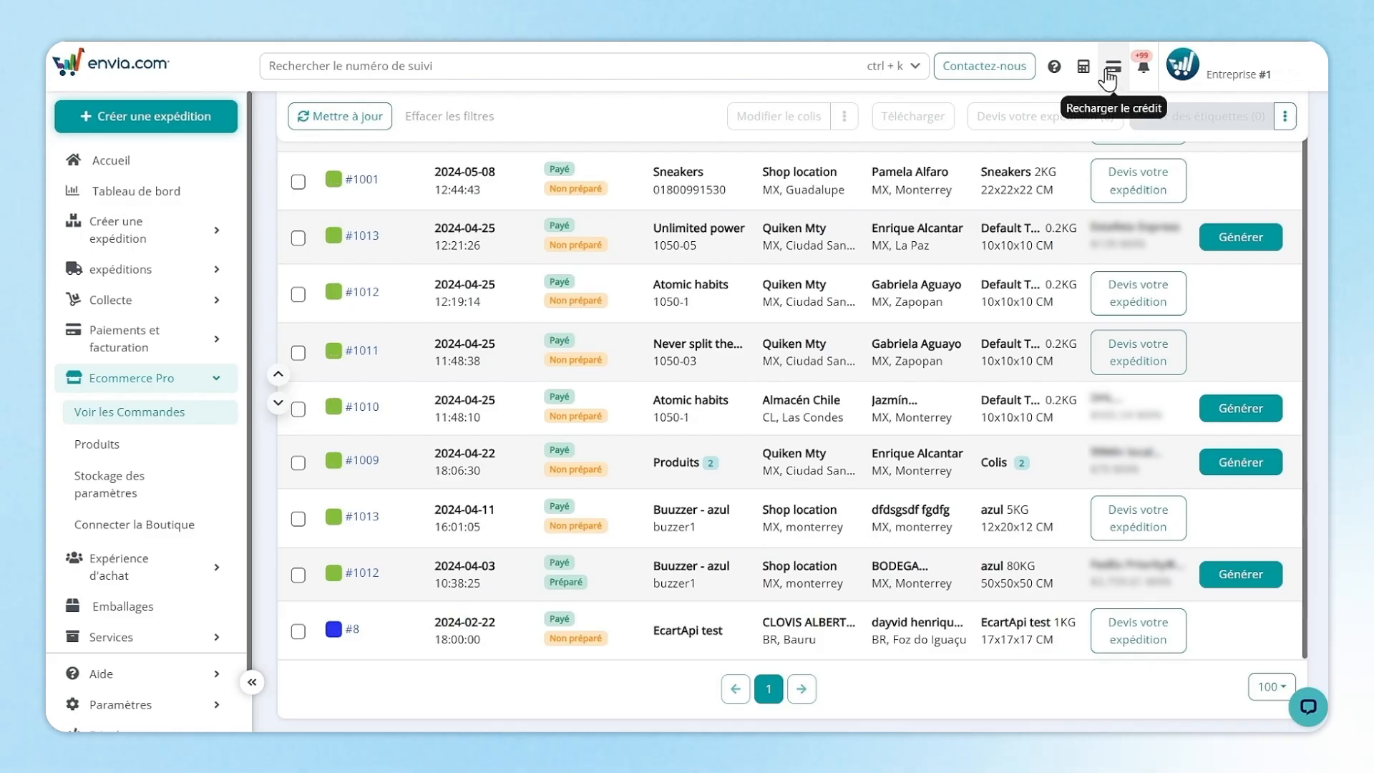
Set the credit recharge amount to 2,000 MXN, then quote #1009's shipping per package.
click(1112, 66)
click(318, 210)
click(218, 210)
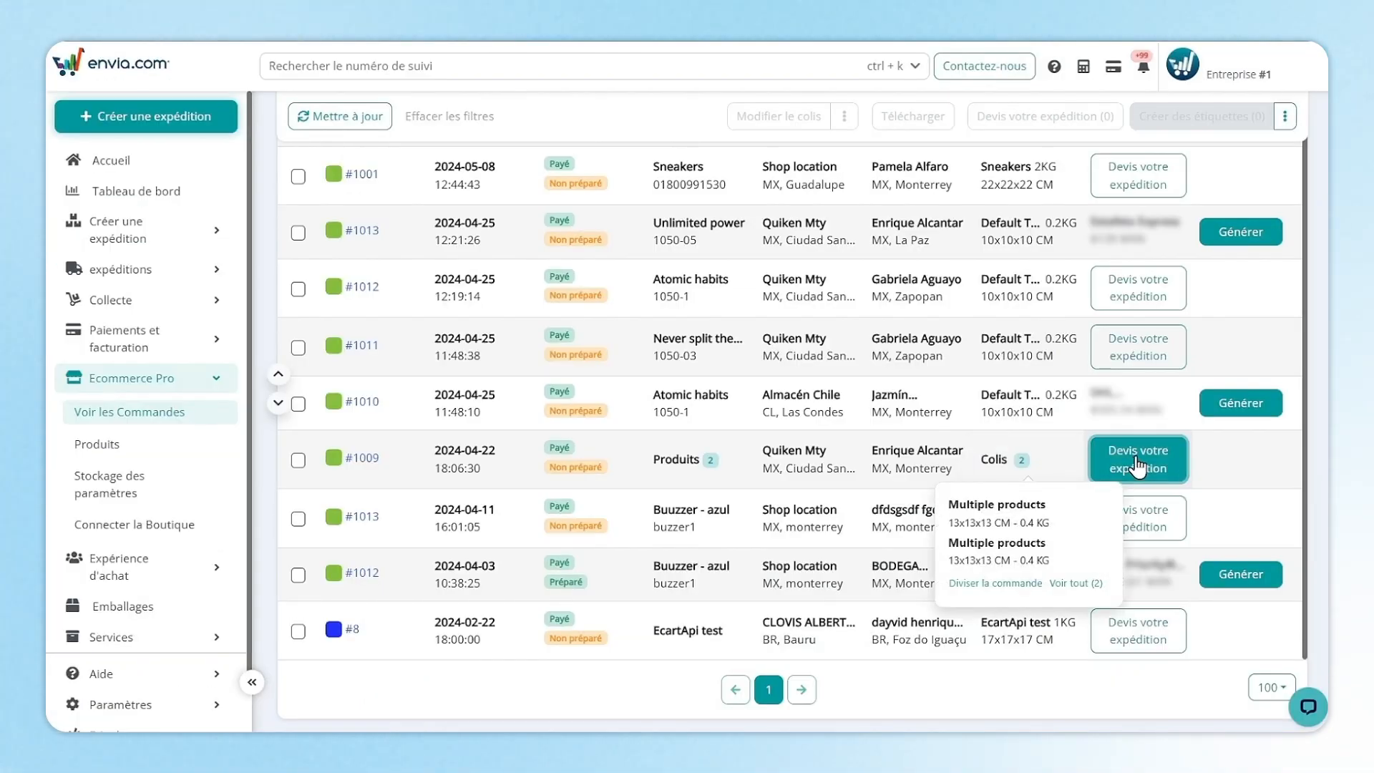
click(1137, 466)
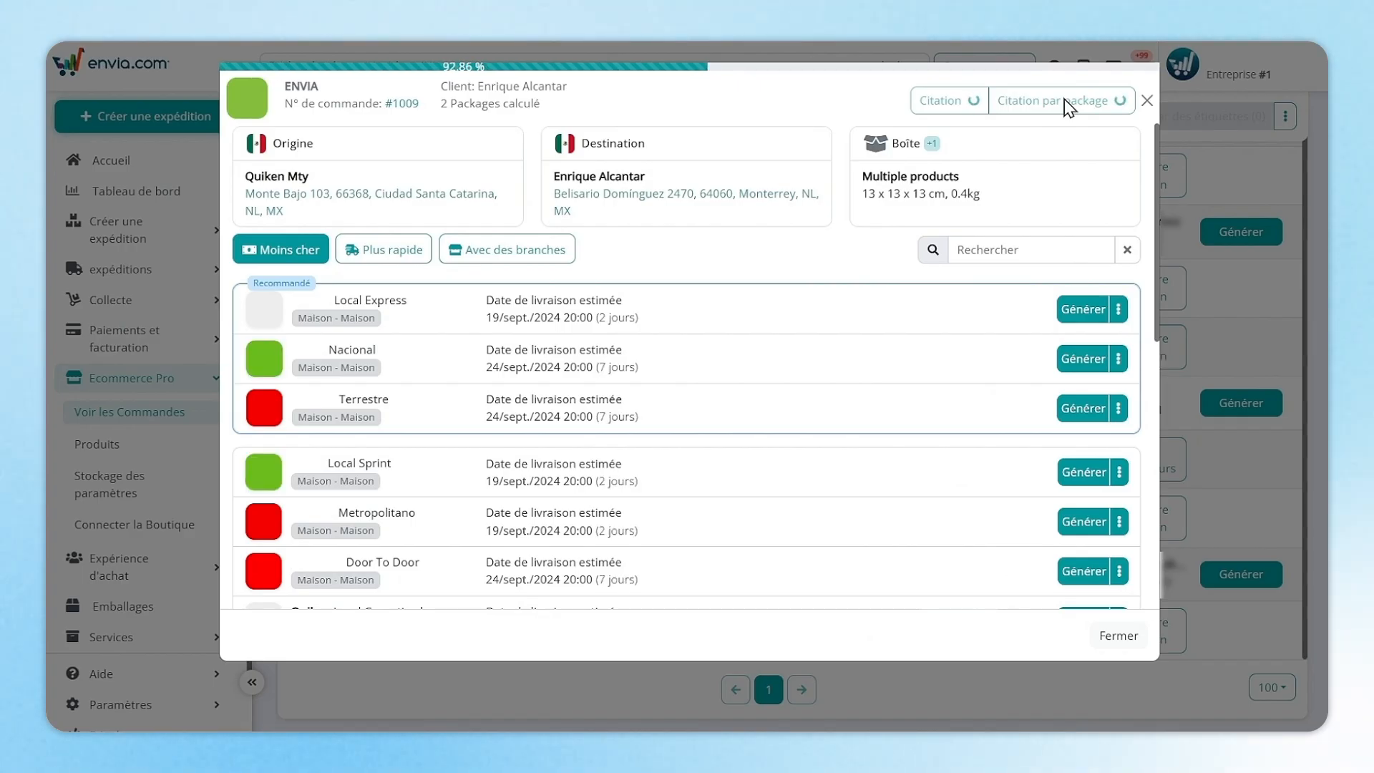
click(1063, 100)
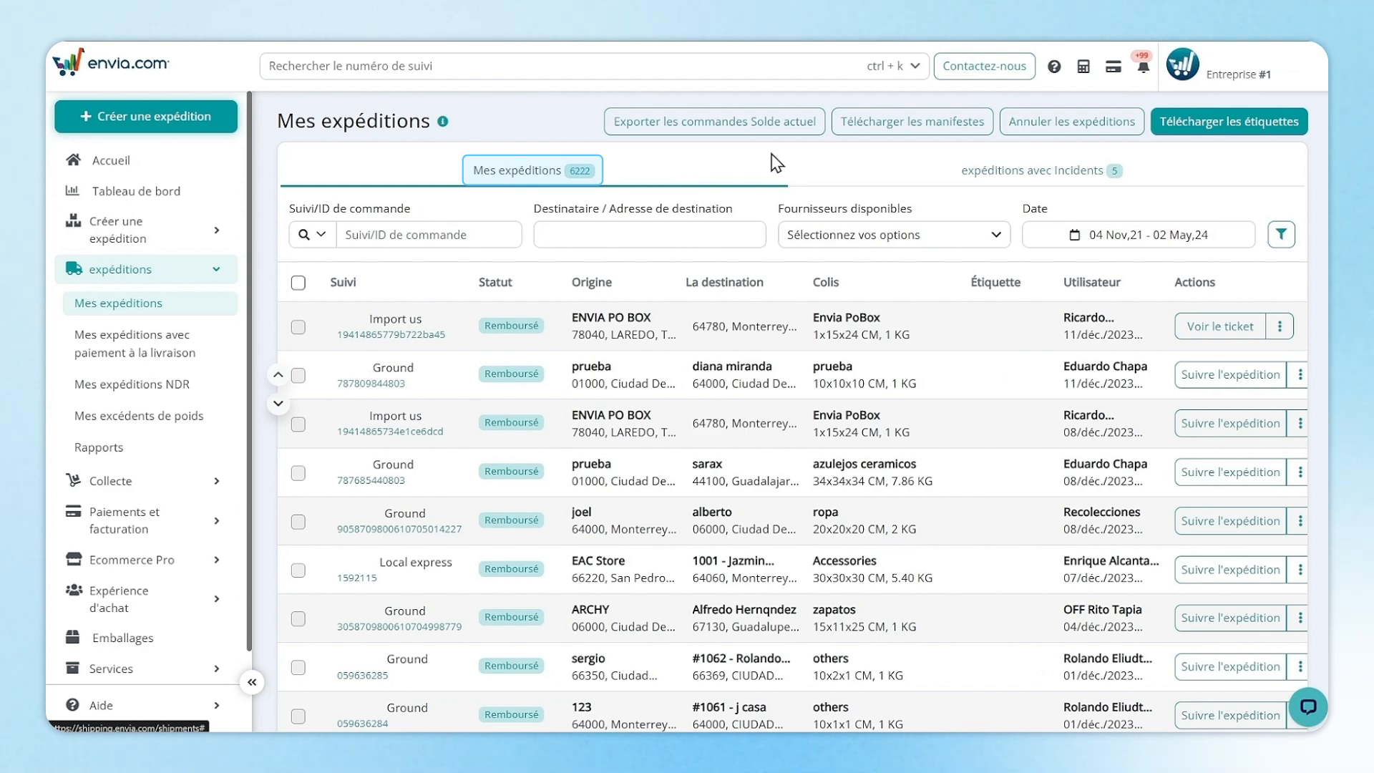
Show the five shipments with incidents, view the dashboard, and open the Service client contacts.
click(1136, 171)
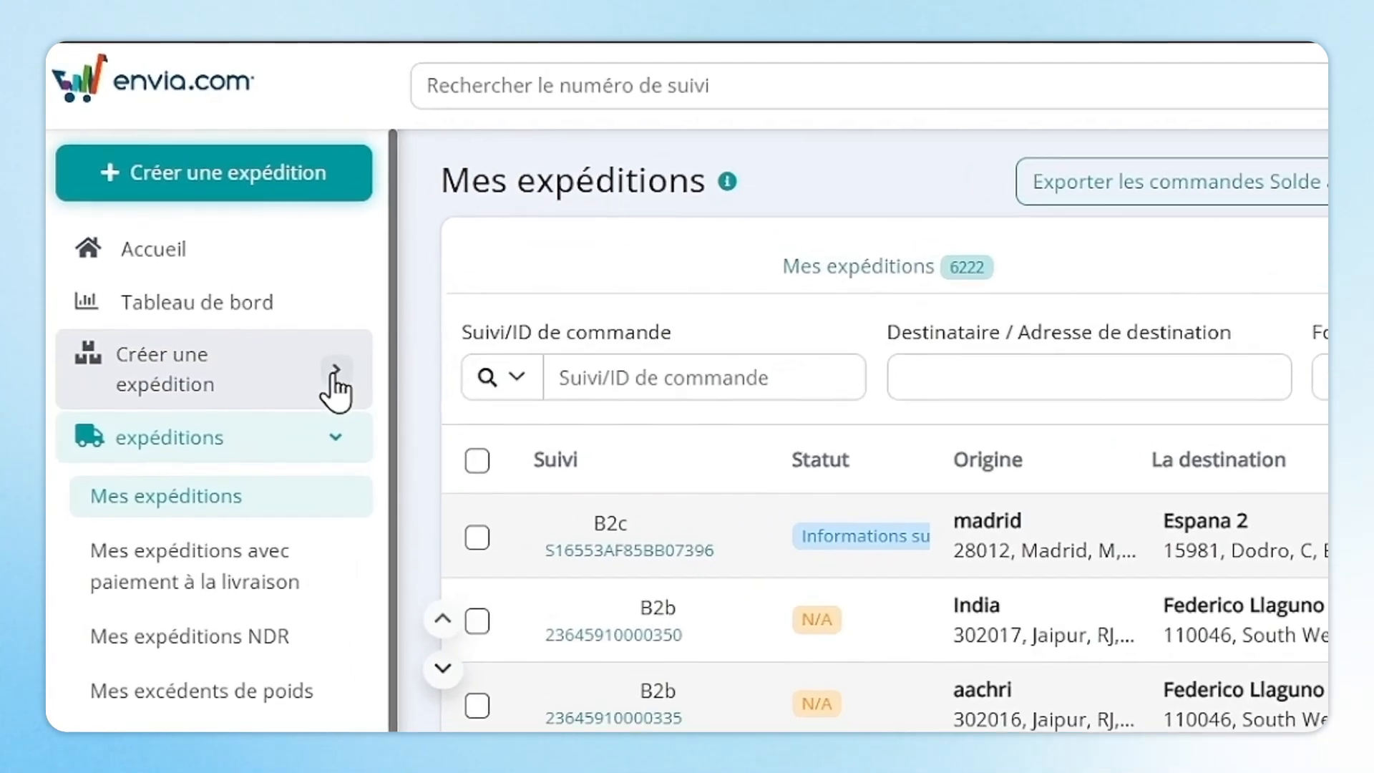
click(207, 193)
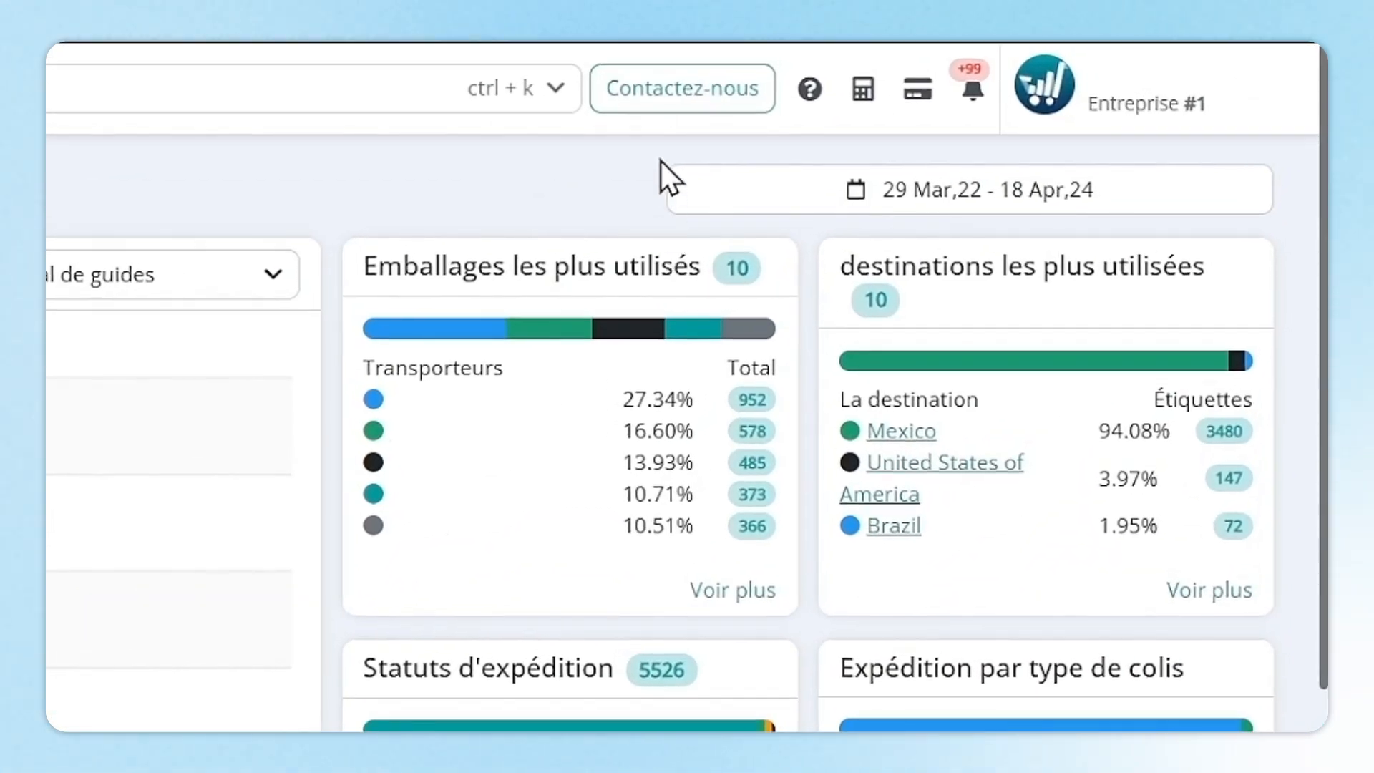
click(676, 97)
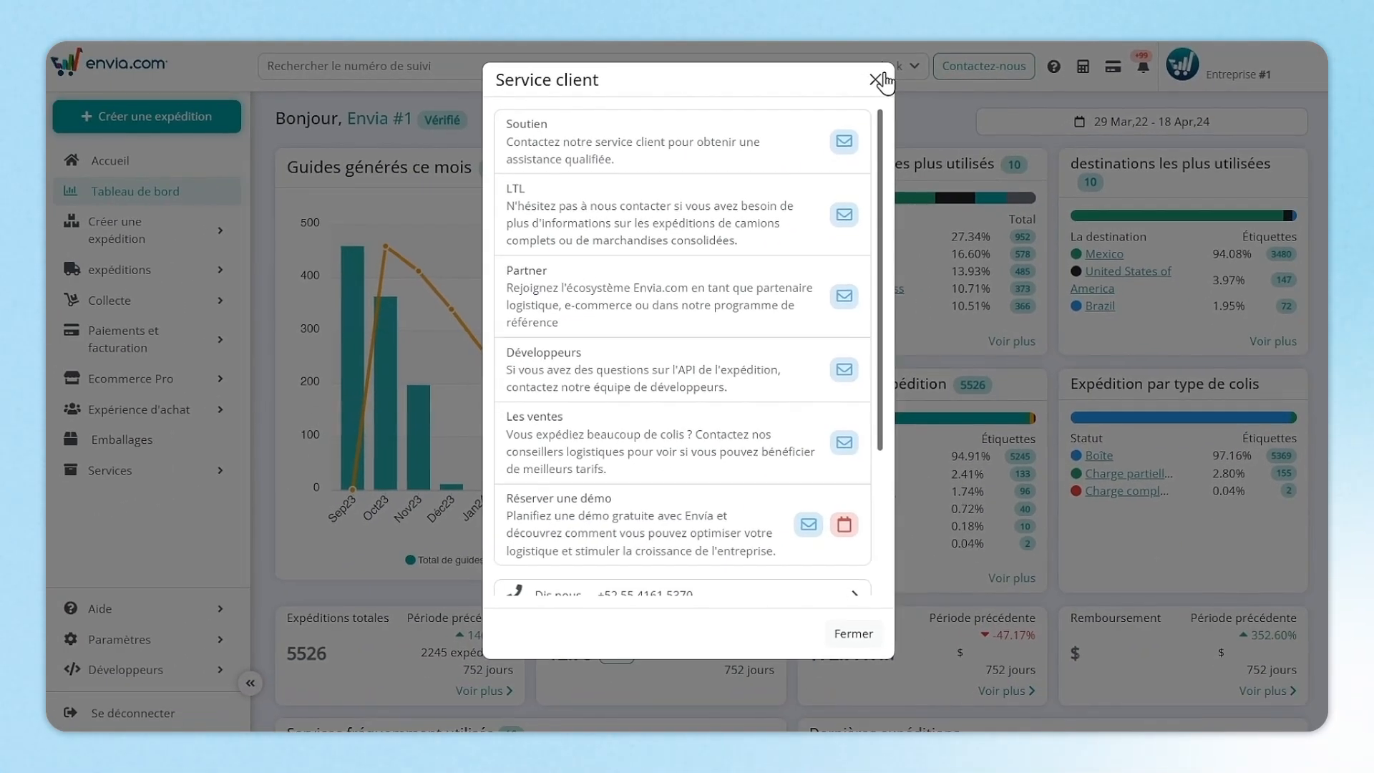